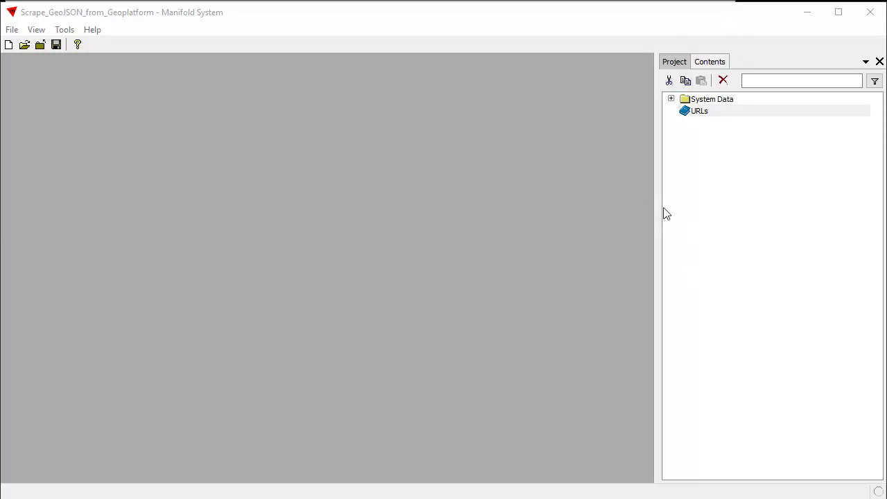
# - Create a new map named Map in the project, keeping the WGS 84 / Pseudo-Mercator coordinate system
pyautogui.rightClick(696, 169)
pyautogui.moveTo(737, 210)
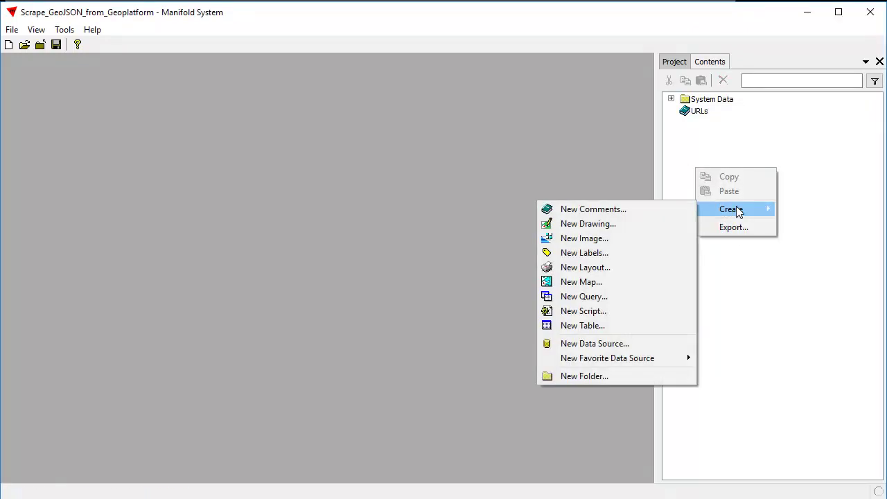
pyautogui.click(640, 280)
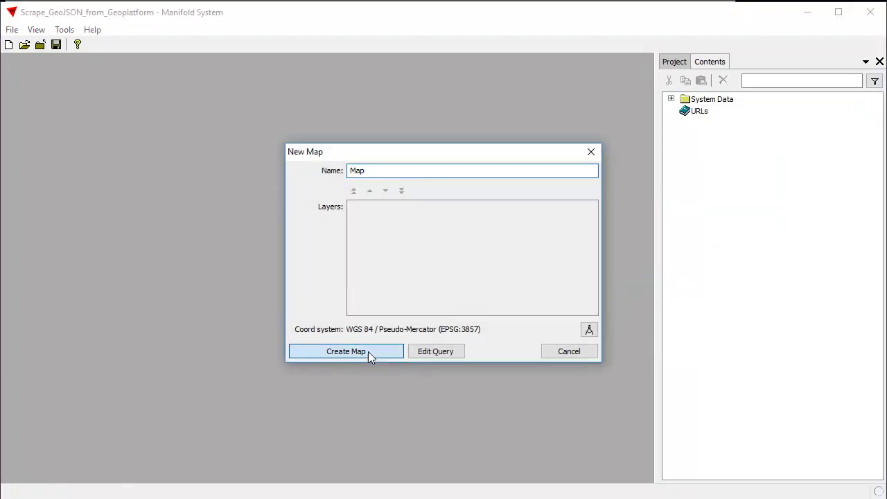
pyautogui.click(368, 351)
# - Add the Bing Maps Street Map favorite data source to the project
pyautogui.rightClick(722, 228)
pyautogui.moveTo(748, 272)
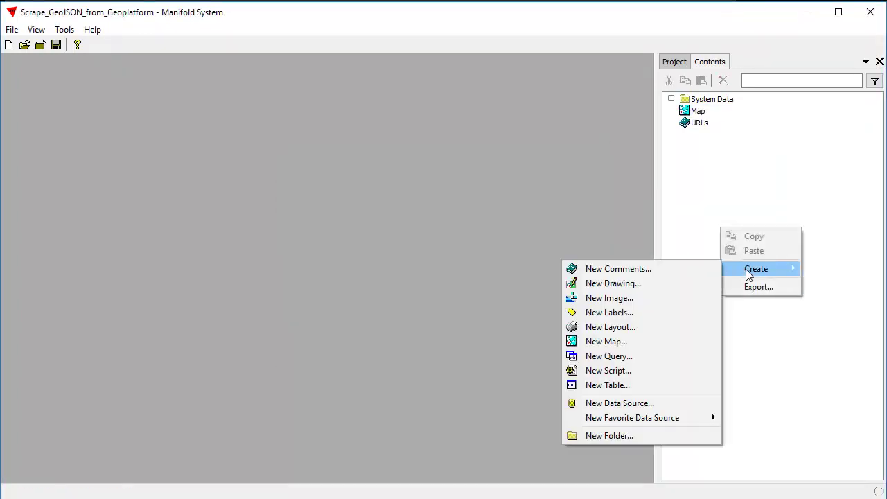
pyautogui.moveTo(683, 419)
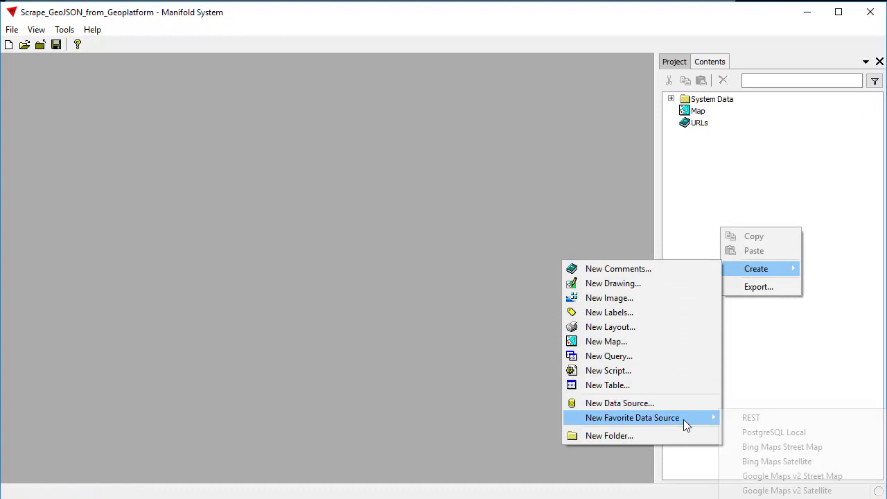
pyautogui.click(782, 448)
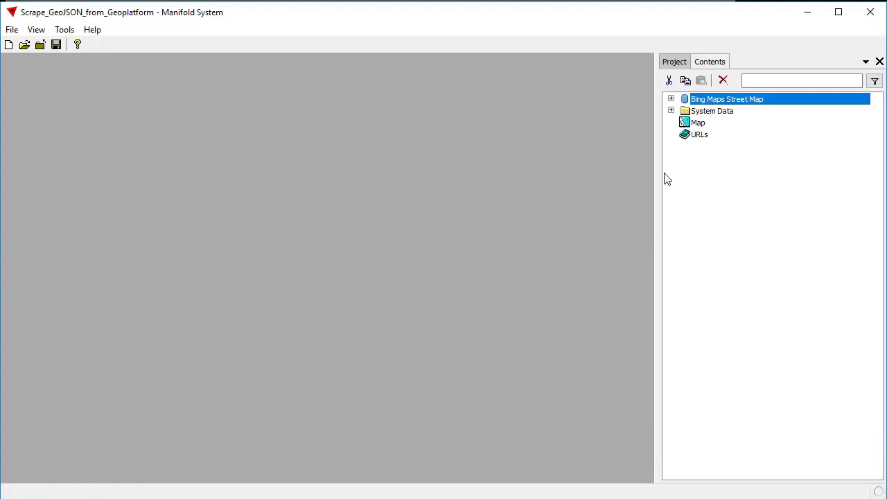
# - Open the map, add the Bing Maps Street Map Image as a layer, and zoom in on the Washington area
pyautogui.press('Down')
pyautogui.doubleClick(696, 124)
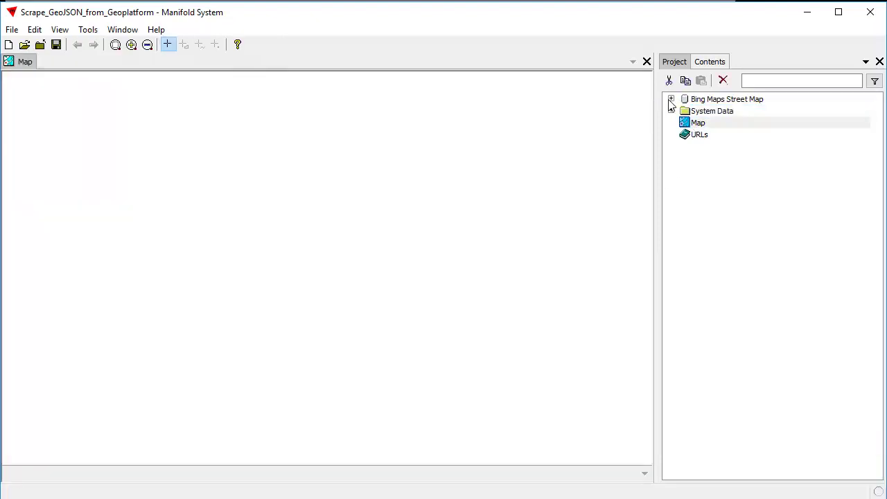
pyautogui.click(671, 99)
pyautogui.moveTo(743, 137); pyautogui.dragTo(449, 136)
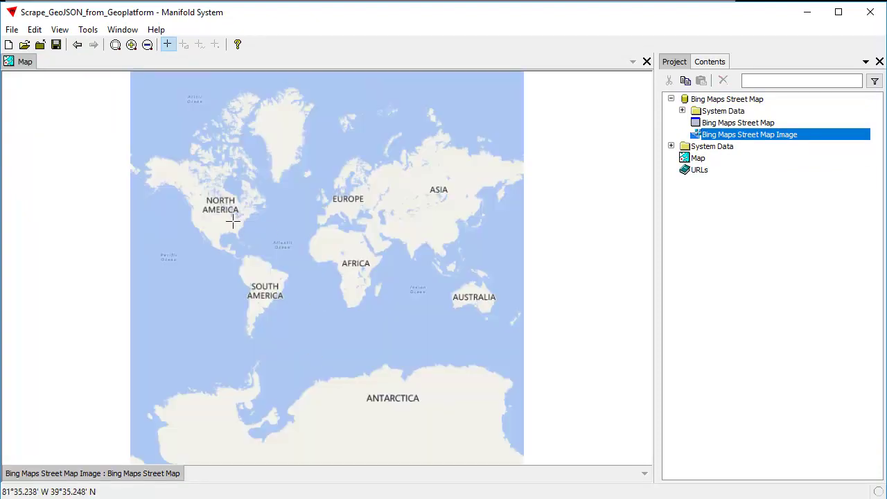
pyautogui.moveTo(228, 216); pyautogui.dragTo(254, 235)
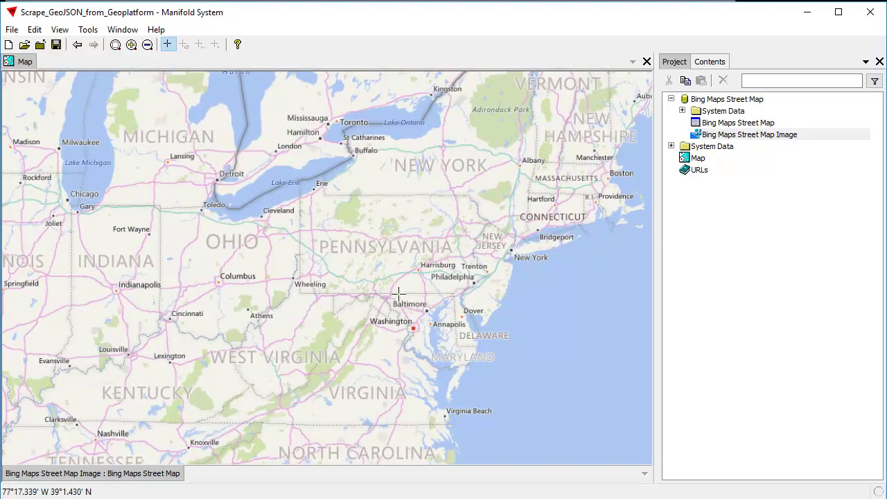
pyautogui.moveTo(350, 278); pyautogui.dragTo(478, 374)
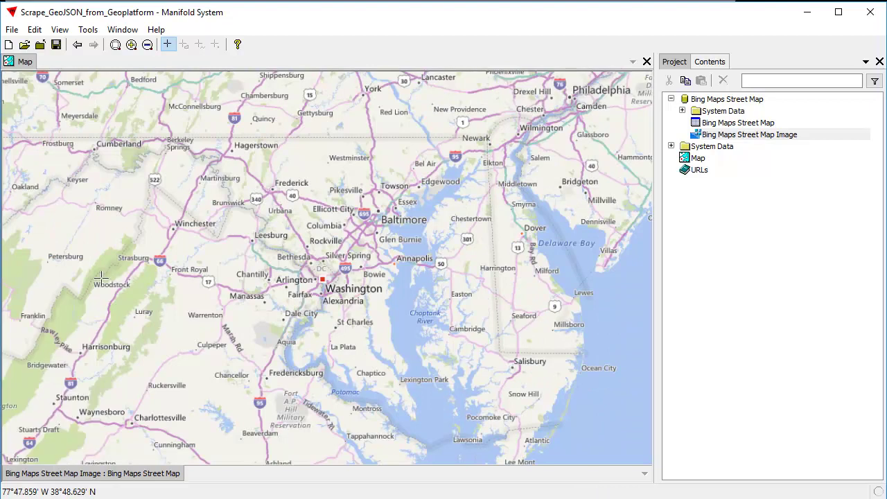
pyautogui.doubleClick(705, 173)
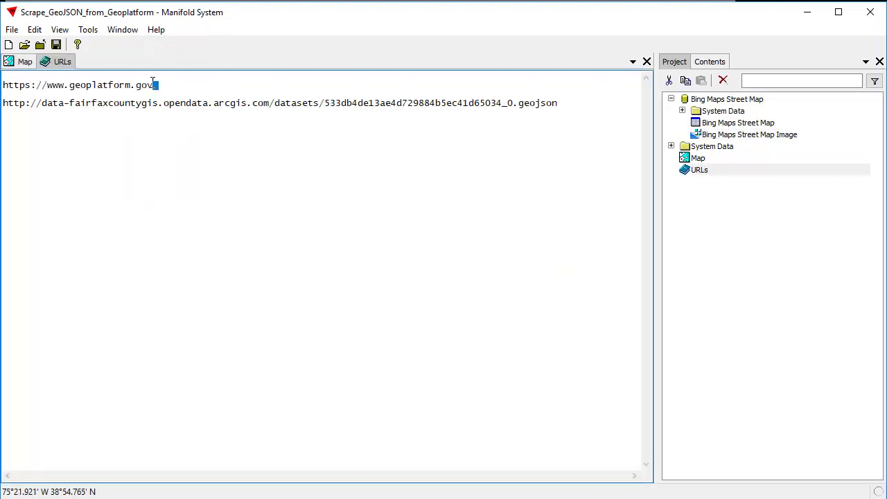
pyautogui.moveTo(165, 82); pyautogui.dragTo(2, 84)
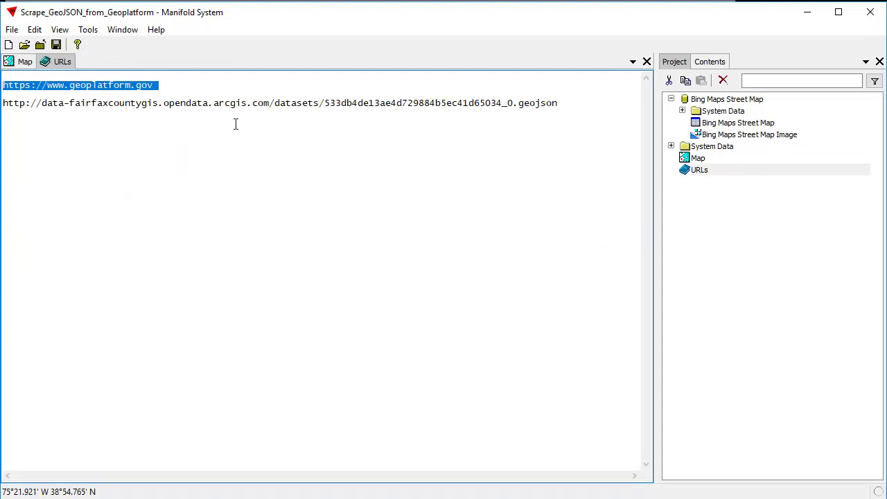
pyautogui.click(646, 62)
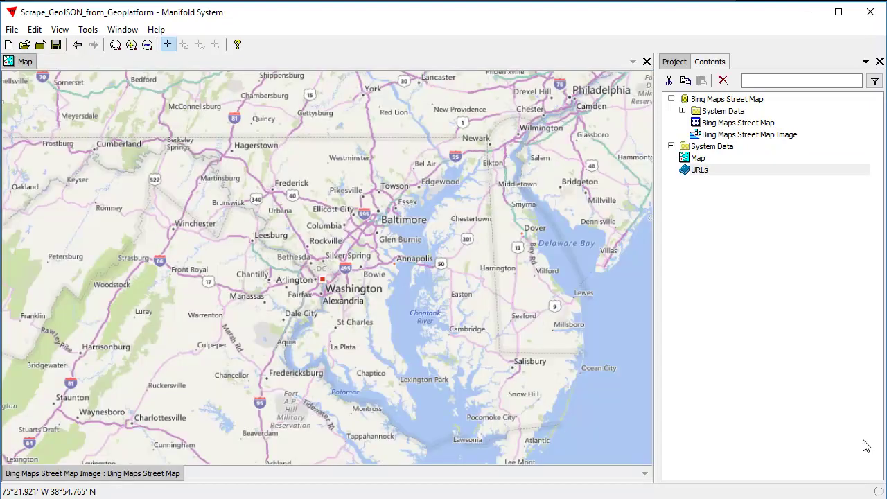
# - Switch to the Opera browser and open the Search Catalog page from the GeoPlatform home page
pyautogui.hotkey('alt', 'Tab')
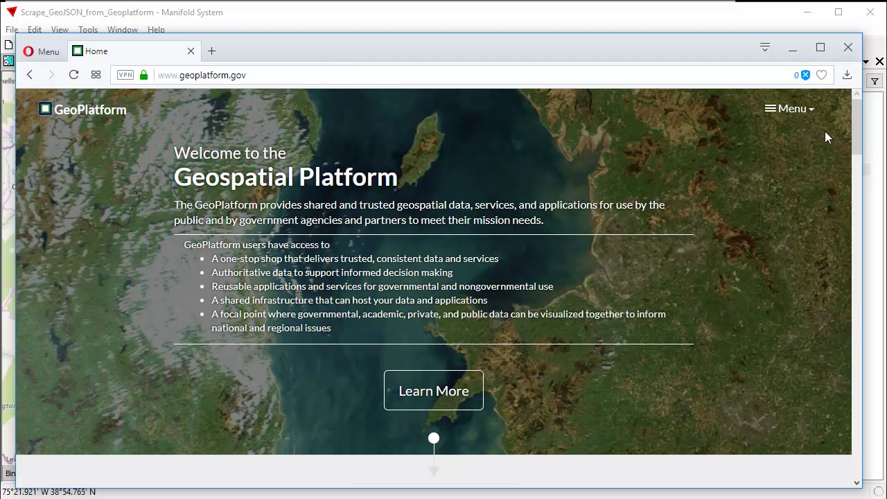
pyautogui.click(788, 114)
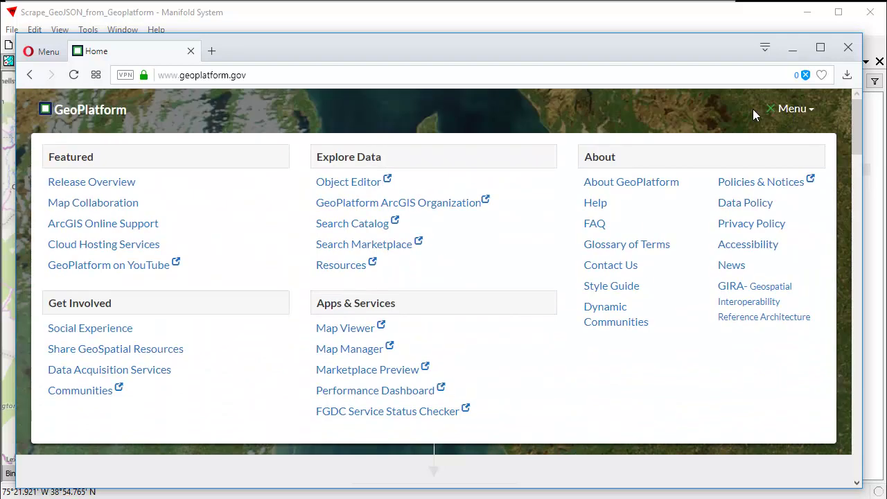
pyautogui.click(347, 223)
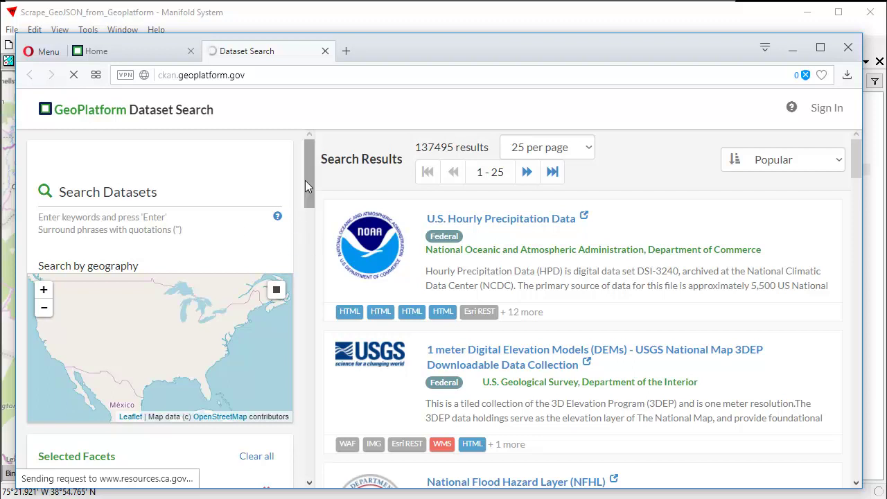
# - Expand the full list of format facets and filter the dataset search to GeoJSON
pyautogui.moveTo(307, 184)
pyautogui.mouseDown()
pyautogui.moveTo(299, 299)
pyautogui.moveTo(281, 352)
pyautogui.mouseUp()
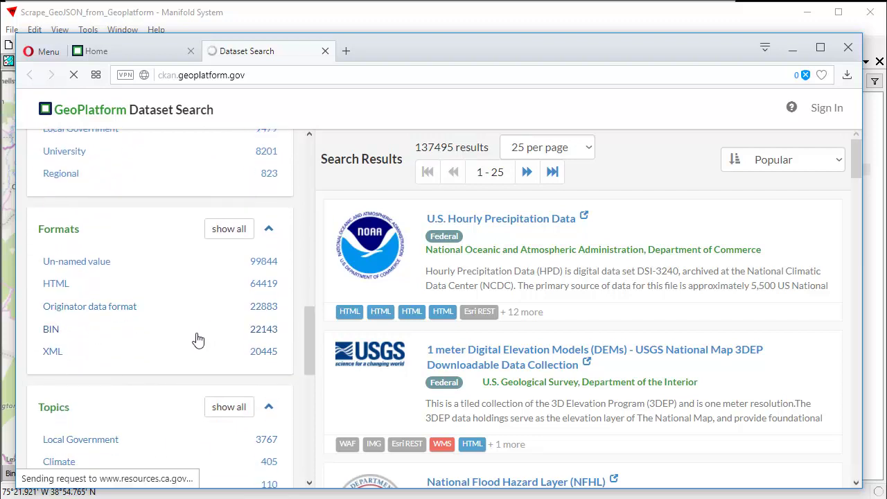
pyautogui.click(228, 235)
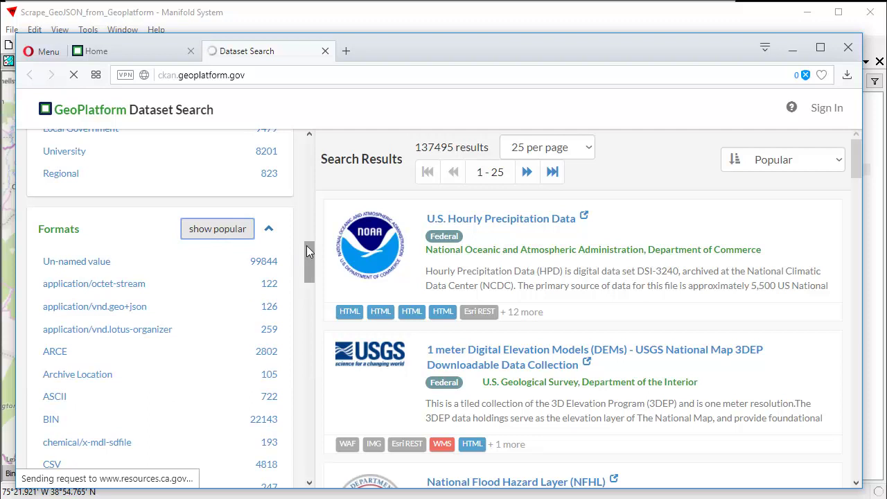
pyautogui.moveTo(310, 251); pyautogui.dragTo(308, 303)
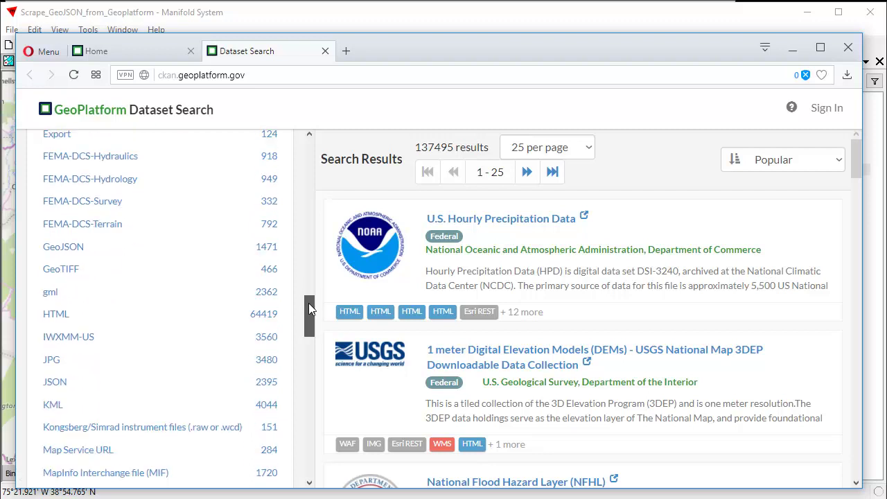
pyautogui.click(63, 249)
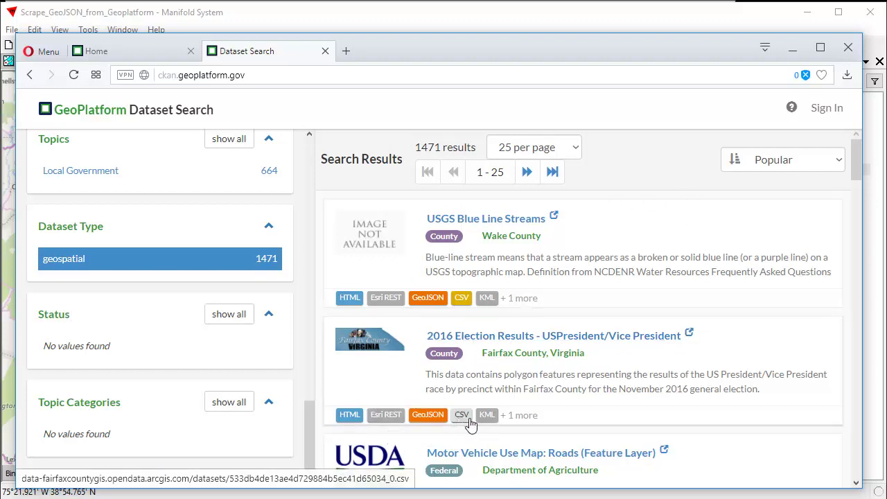
# - Copy the GeoJSON link address of Fairfax County's "2016 Election Results - USPresident/Vice President" dataset
pyautogui.moveTo(859, 168); pyautogui.dragTo(861, 185)
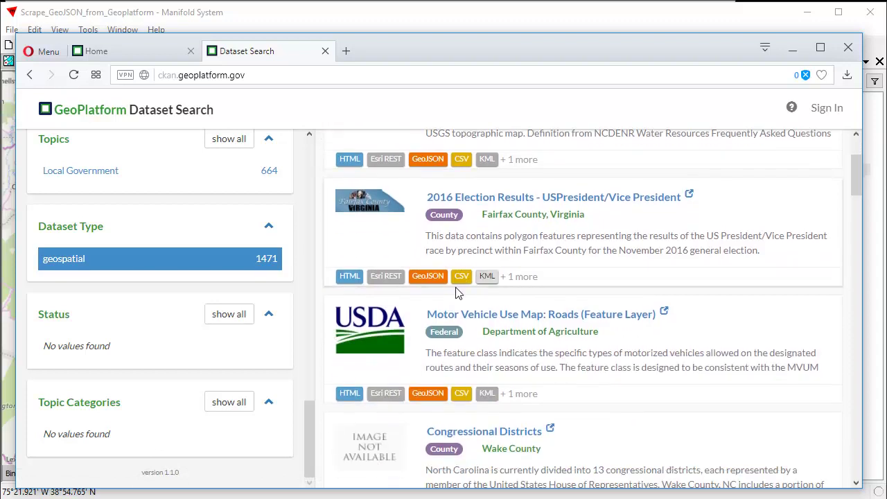
pyautogui.rightClick(427, 282)
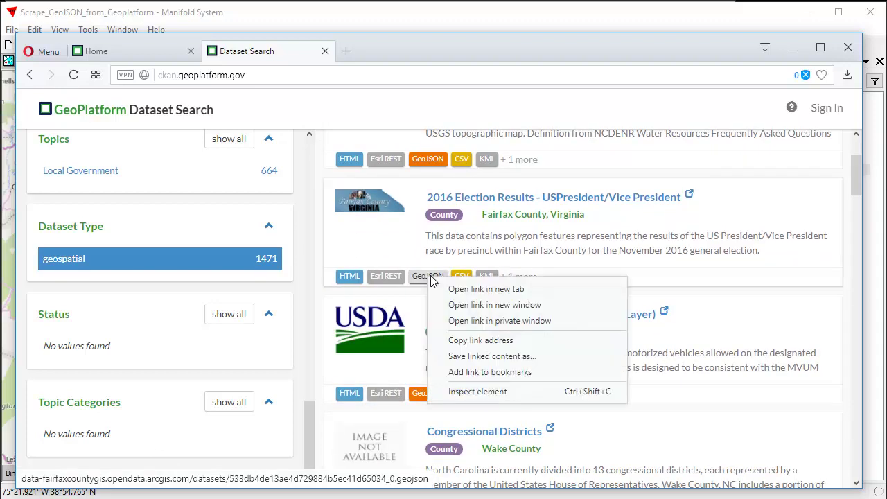
pyautogui.click(484, 341)
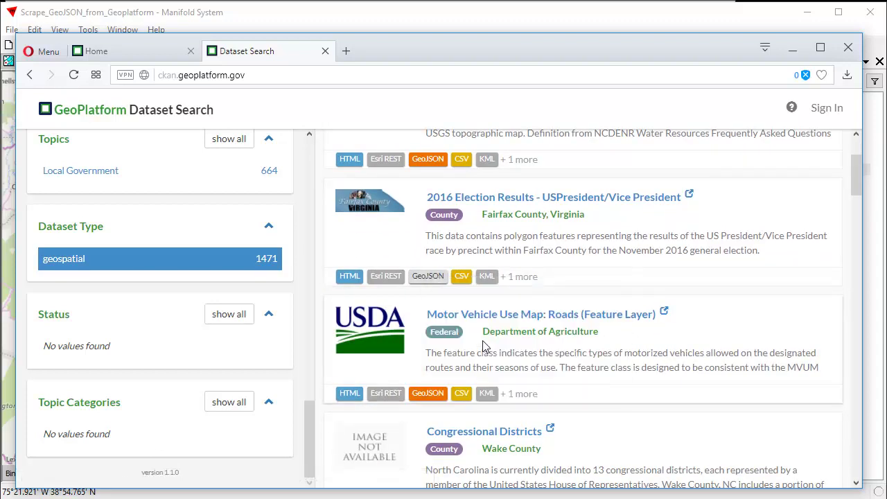
# - Switch back to Manifold and create a data source of type Web Server: geojsonserver with the copied GeoJSON link as its source
pyautogui.click(421, 25)
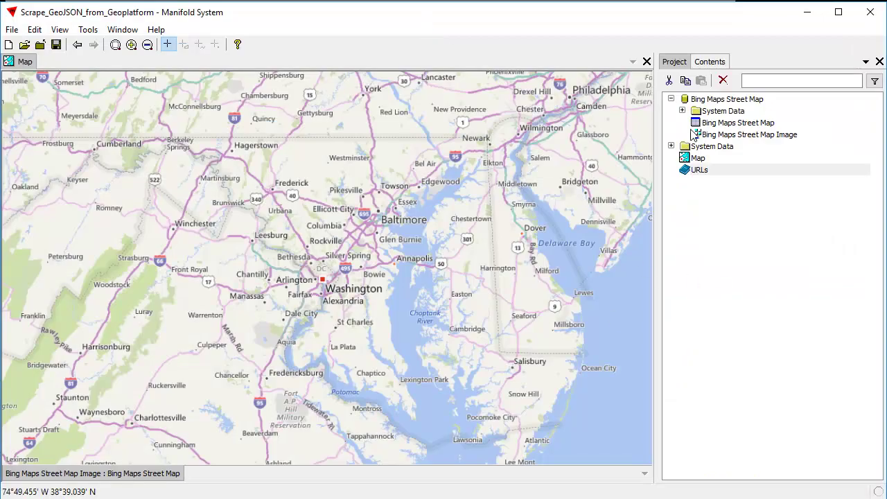
pyautogui.click(671, 99)
pyautogui.rightClick(687, 202)
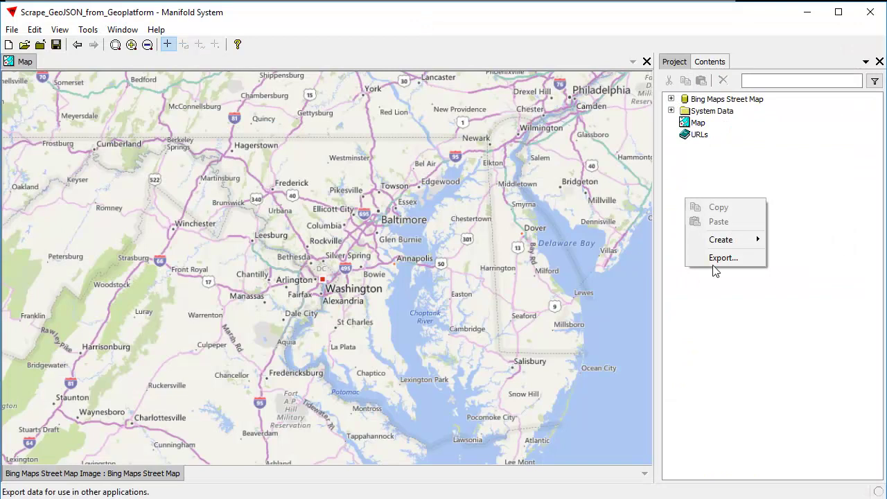
pyautogui.moveTo(721, 240)
pyautogui.click(614, 375)
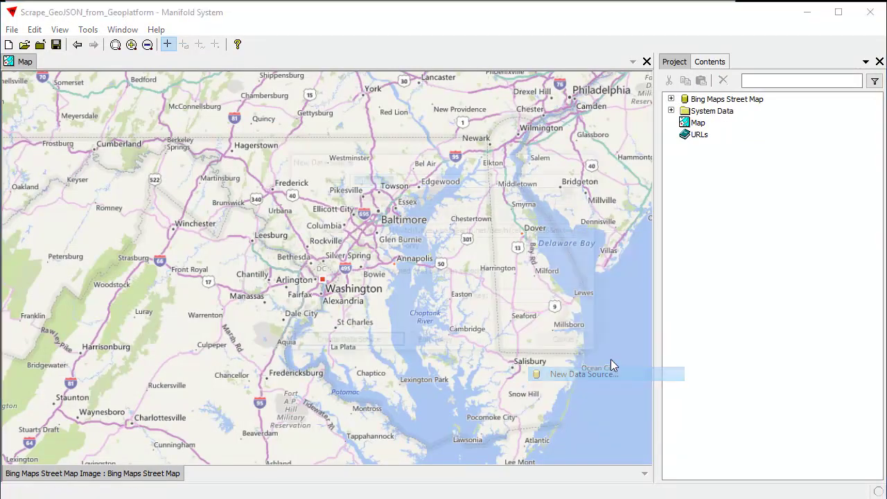
pyautogui.click(575, 199)
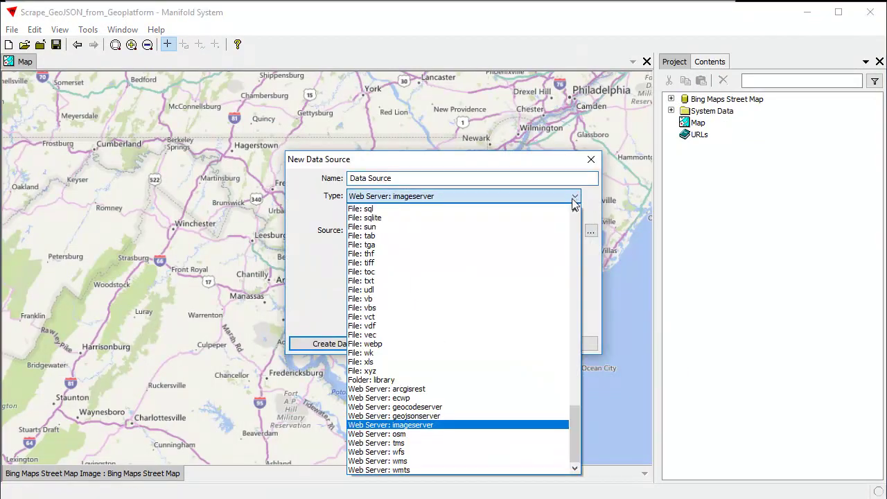
pyautogui.click(428, 416)
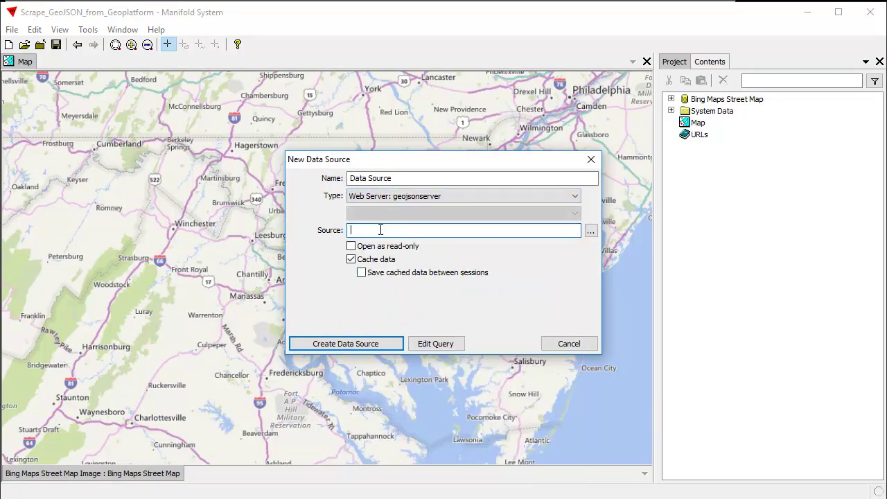
pyautogui.rightClick(381, 231)
pyautogui.click(414, 291)
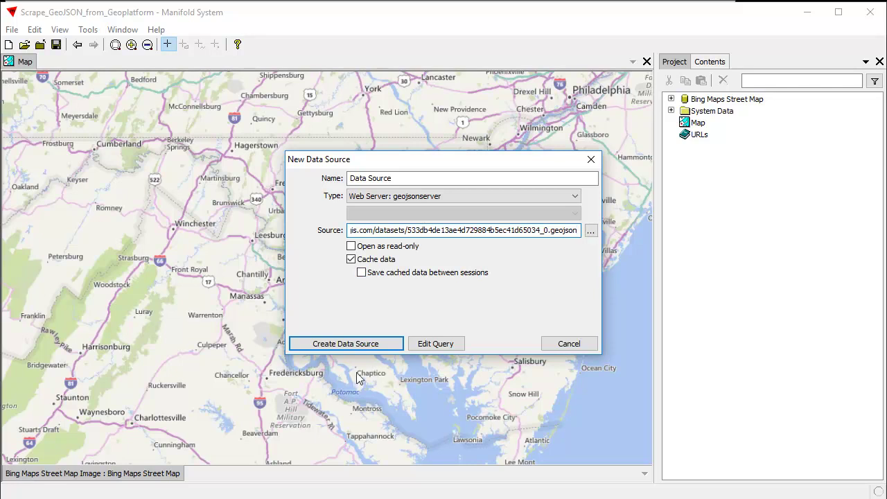
pyautogui.click(355, 345)
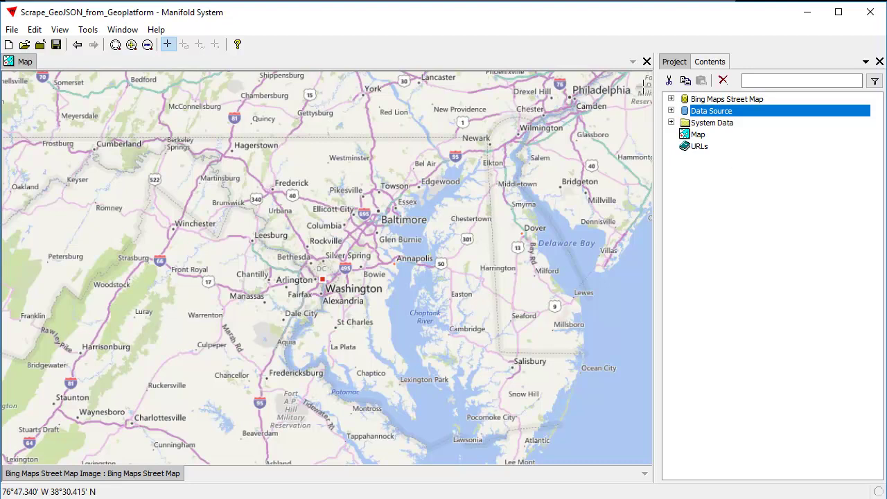
# - Expand the new GeoJSON data source, add its Features Drawing as a layer in the map, and zoom to the county polygons
pyautogui.click(671, 111)
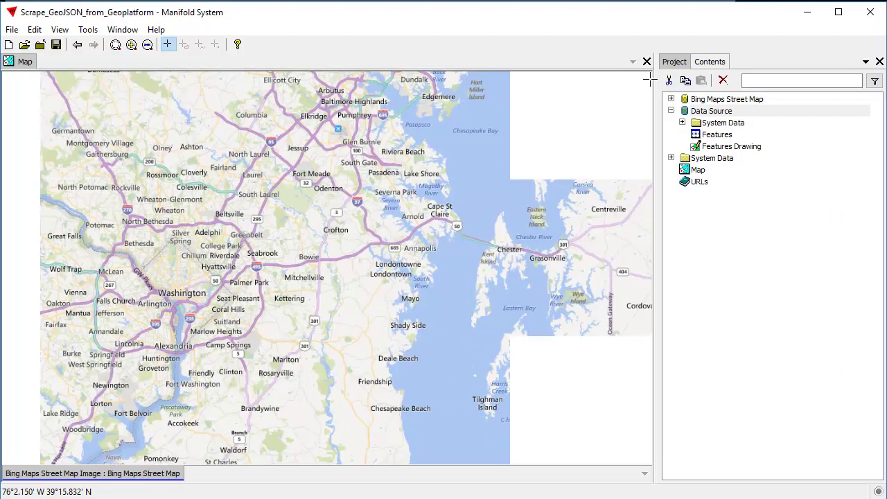
pyautogui.click(731, 150)
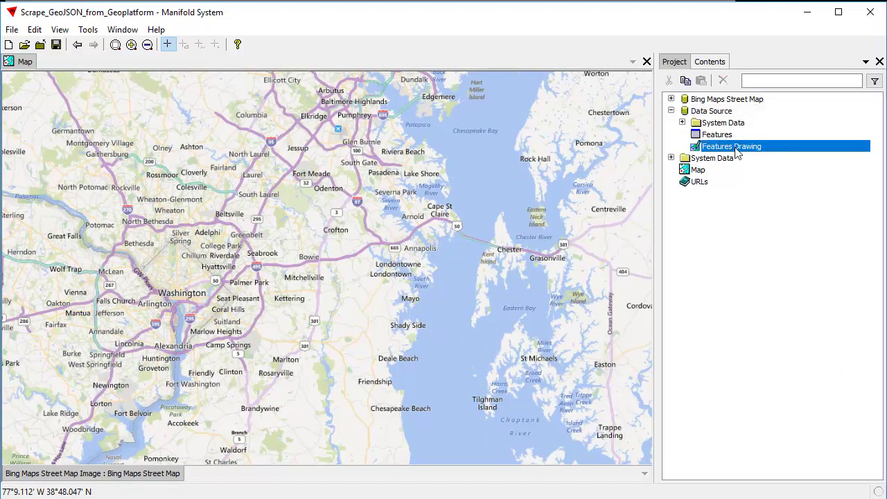
pyautogui.moveTo(737, 151)
pyautogui.mouseDown()
pyautogui.moveTo(167, 322)
pyautogui.moveTo(171, 311)
pyautogui.moveTo(414, 275)
pyautogui.mouseUp()
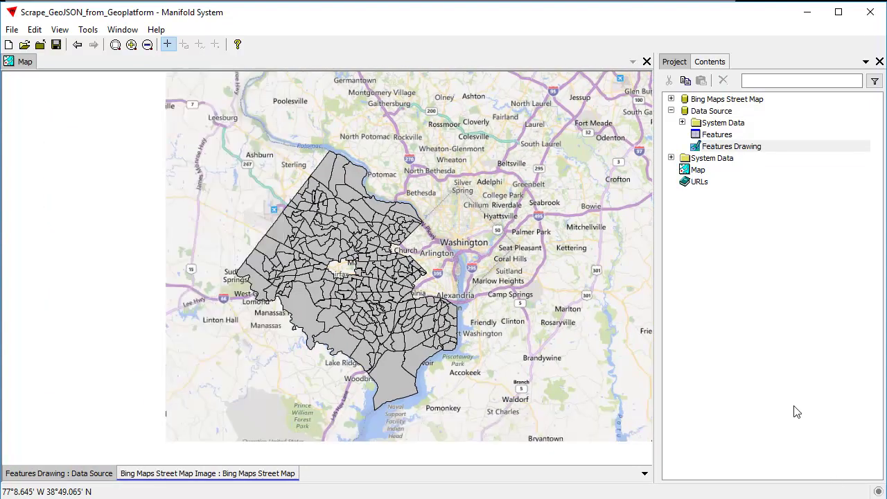
pyautogui.moveTo(155, 118); pyautogui.dragTo(558, 452)
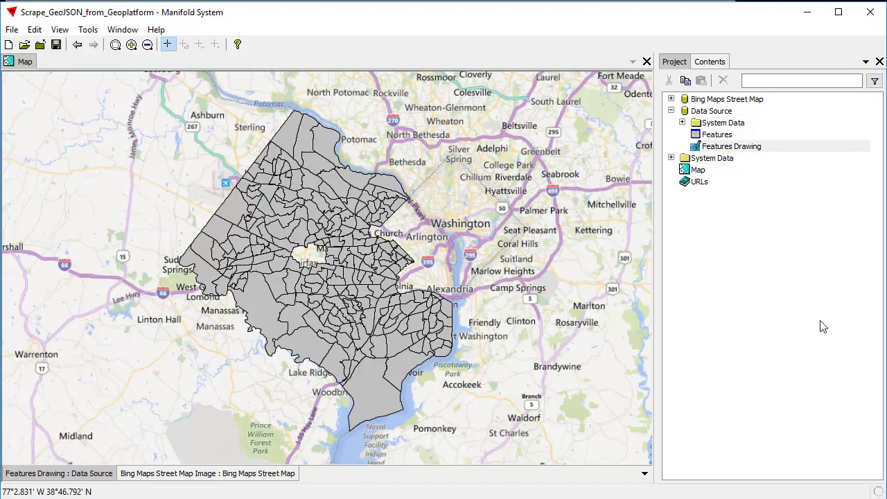
# - Copy the Features table and Features Drawing from the GeoJSON data source into the project itself
pyautogui.click(725, 138)
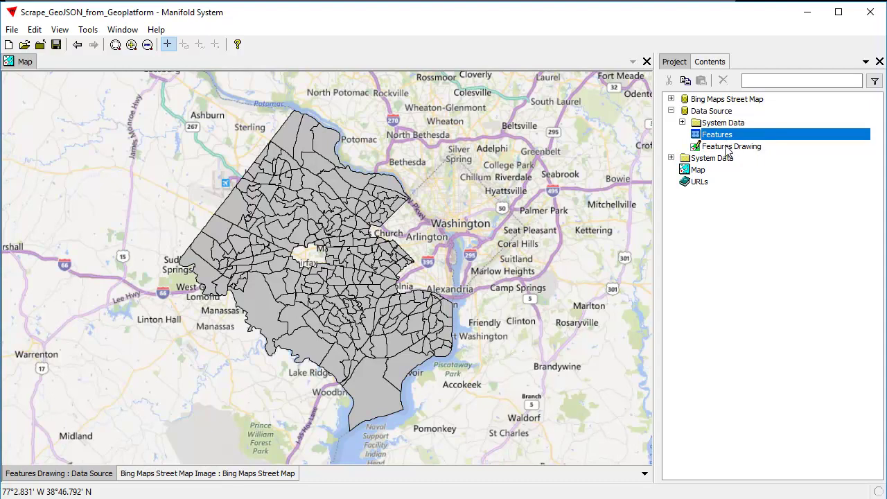
pyautogui.keyDown('shift'); pyautogui.click(727, 147); pyautogui.keyUp('shift')
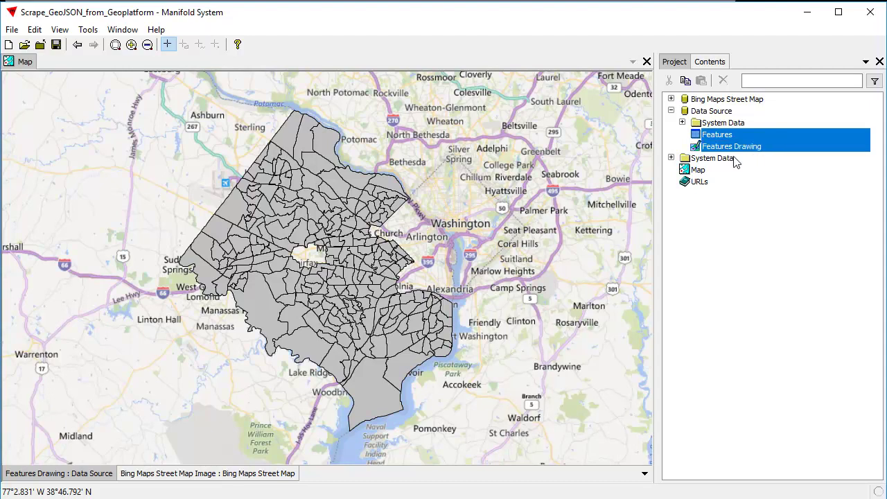
pyautogui.click(686, 81)
pyautogui.hotkey('ctrl', 'c')
pyautogui.click(700, 274)
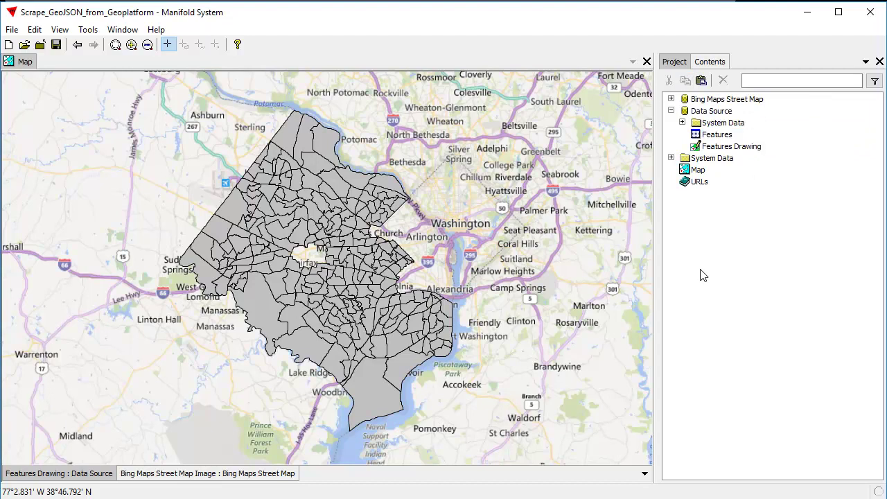
pyautogui.click(701, 81)
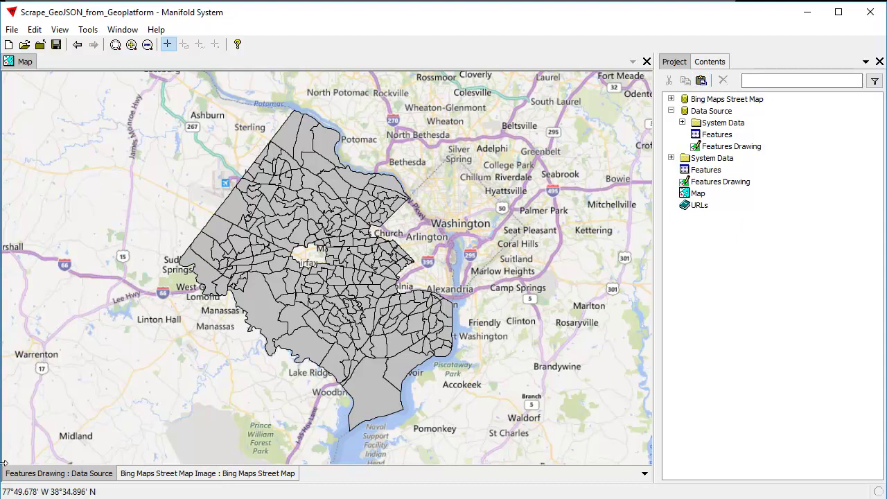
# - Remove the data source's Features Drawing layer from the map and delete the GeoJSON data source from the project
pyautogui.rightClick(90, 477)
pyautogui.click(69, 497)
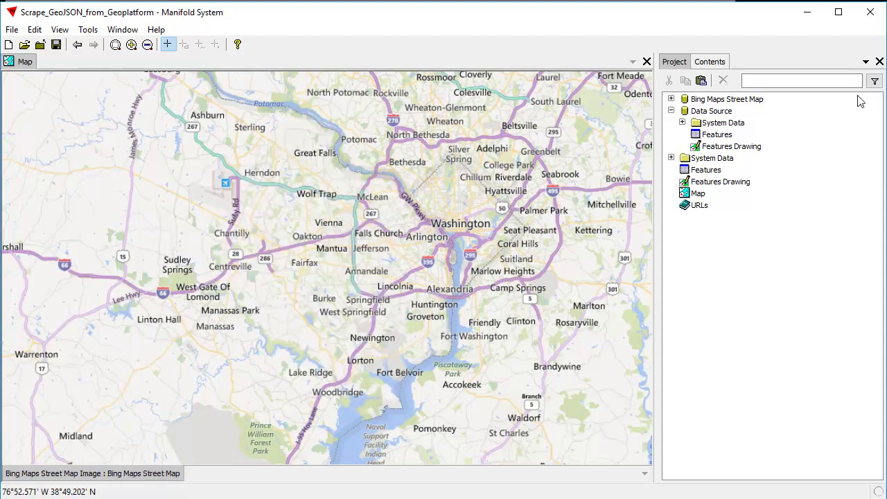
pyautogui.click(671, 111)
pyautogui.click(720, 111)
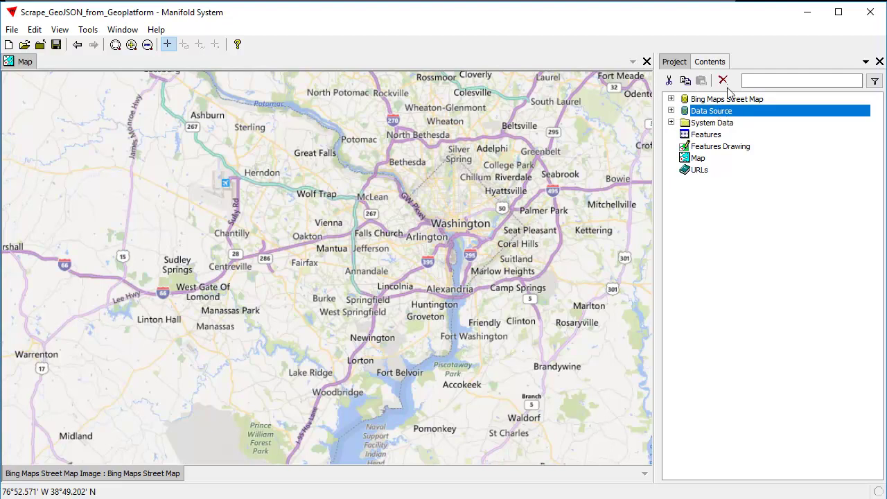
pyautogui.click(723, 80)
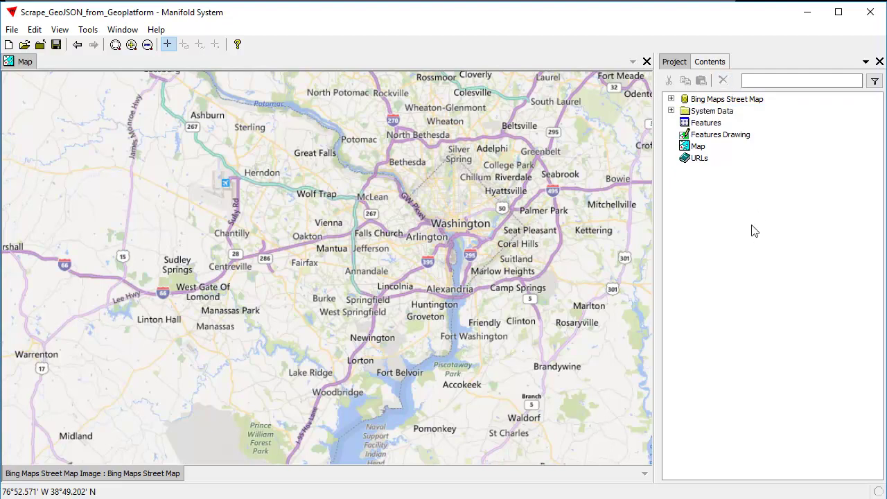
# - Add the project's local Features Drawing as a map layer and look through the attributes in the Features table
pyautogui.click(713, 136)
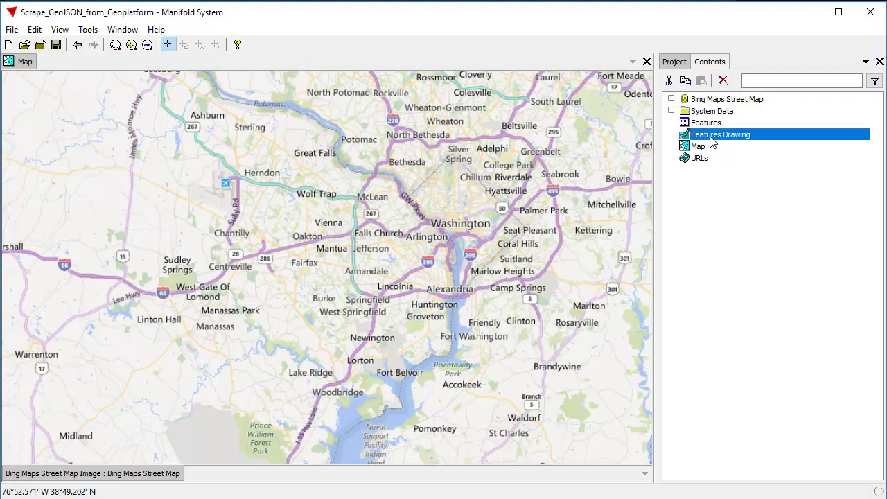
pyautogui.moveTo(712, 137); pyautogui.dragTo(368, 243)
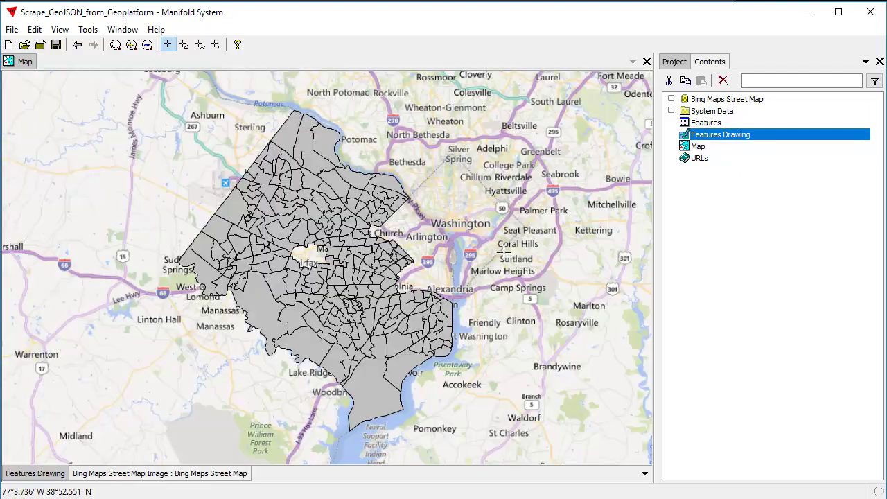
pyautogui.doubleClick(708, 124)
pyautogui.moveTo(119, 477); pyautogui.dragTo(94, 479)
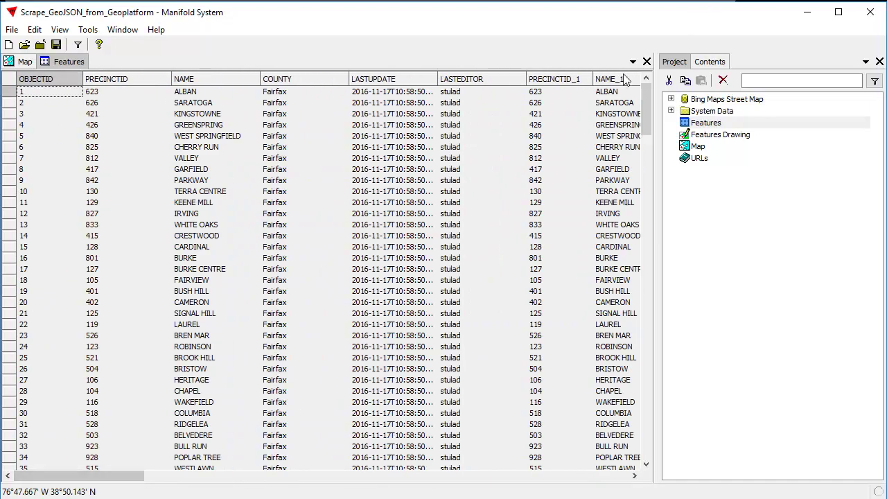
pyautogui.click(647, 61)
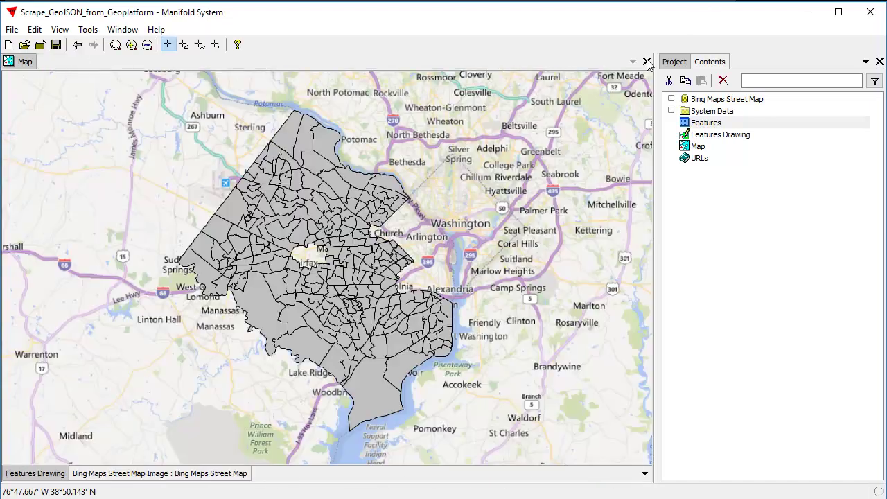
# - Base the Features Drawing's area fill color on the WINPARTY field with unique values
pyautogui.click(721, 135)
pyautogui.click(710, 62)
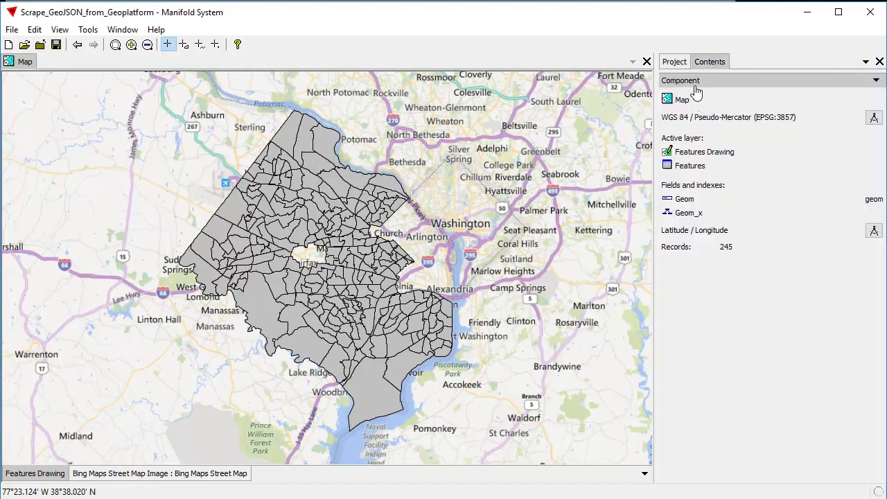
pyautogui.click(702, 82)
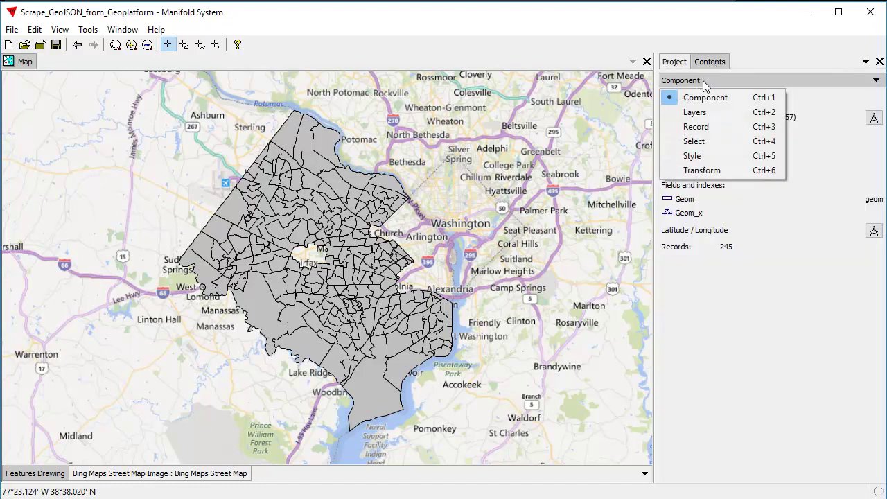
pyautogui.click(777, 374)
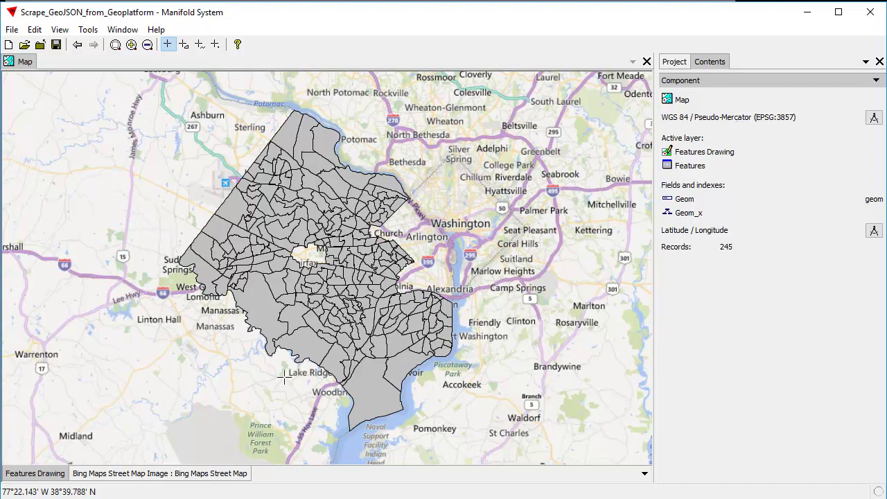
pyautogui.click(758, 82)
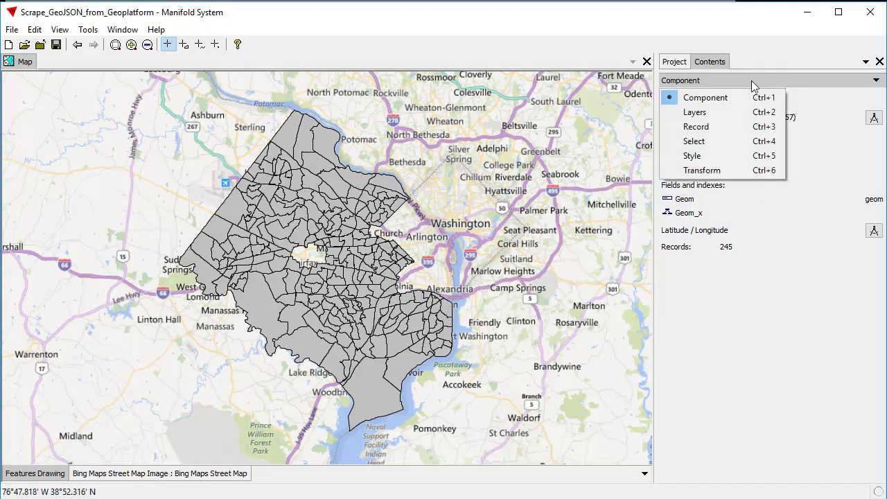
pyautogui.click(717, 156)
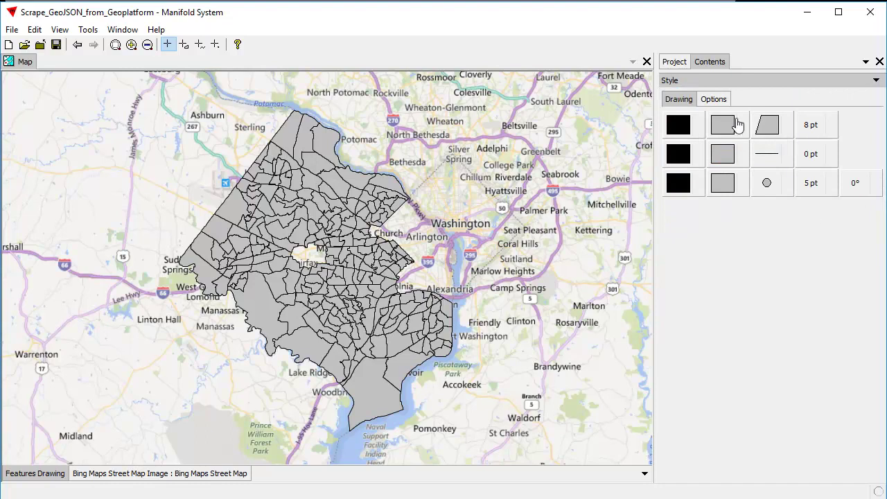
pyautogui.click(745, 131)
pyautogui.click(877, 212)
pyautogui.moveTo(875, 320); pyautogui.dragTo(875, 413)
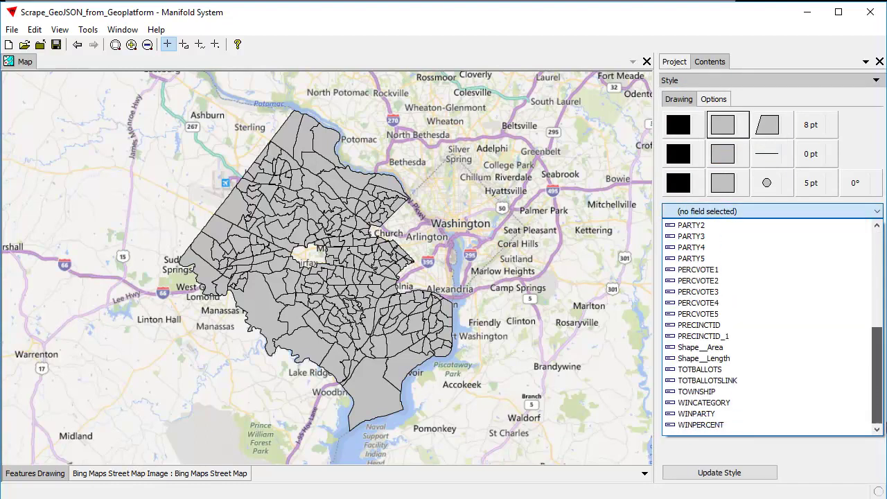
pyautogui.click(735, 414)
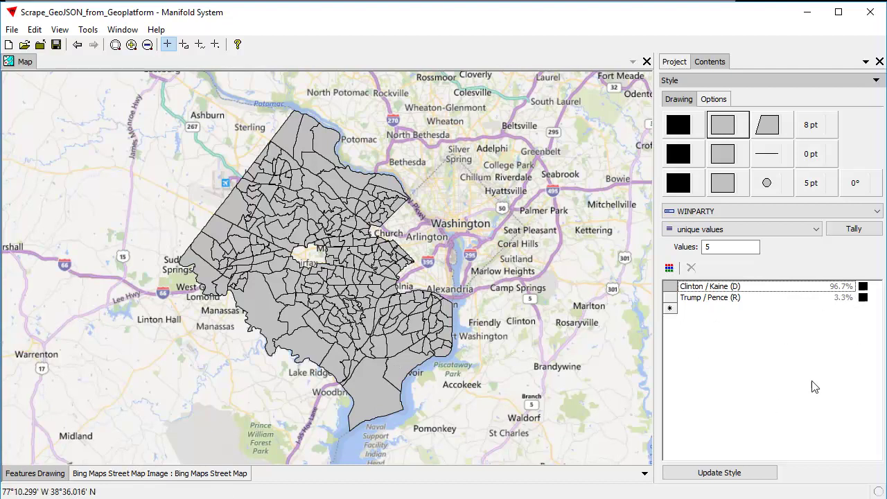
# - Color the Clinton / Kaine (D) value red and the Trump / Pence (R) value orange, and apply the style to the map
pyautogui.click(863, 287)
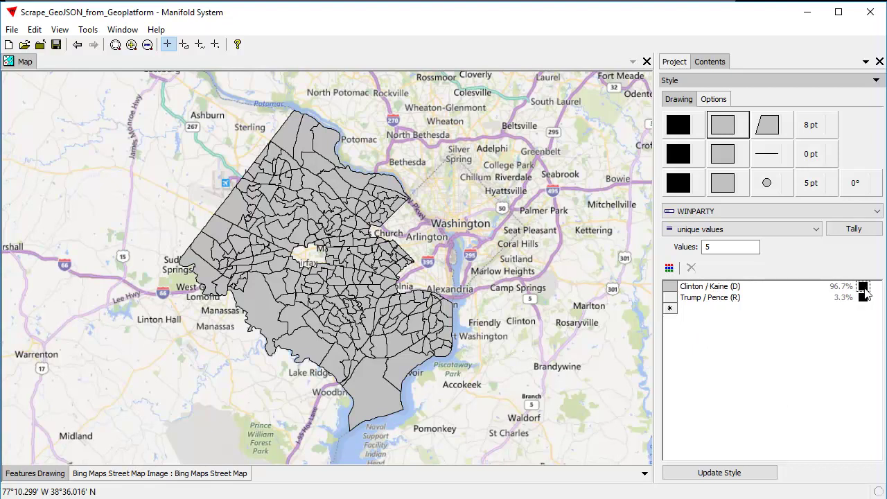
pyautogui.click(864, 289)
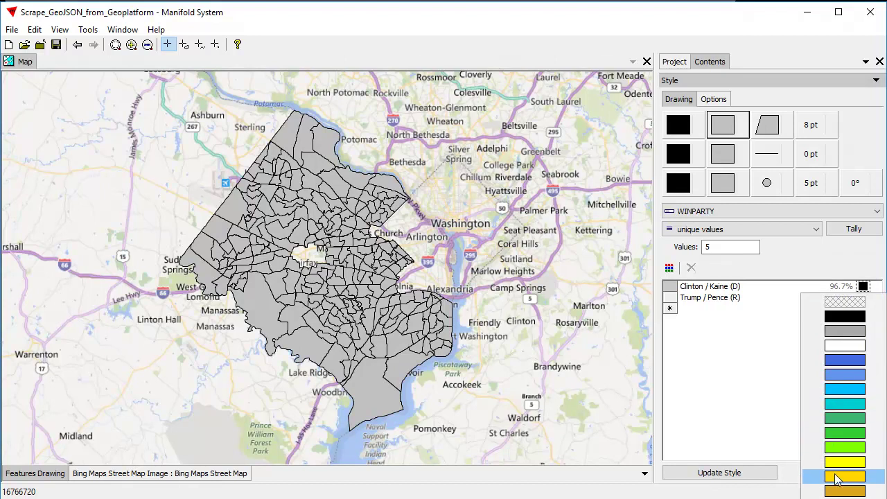
pyautogui.click(845, 496)
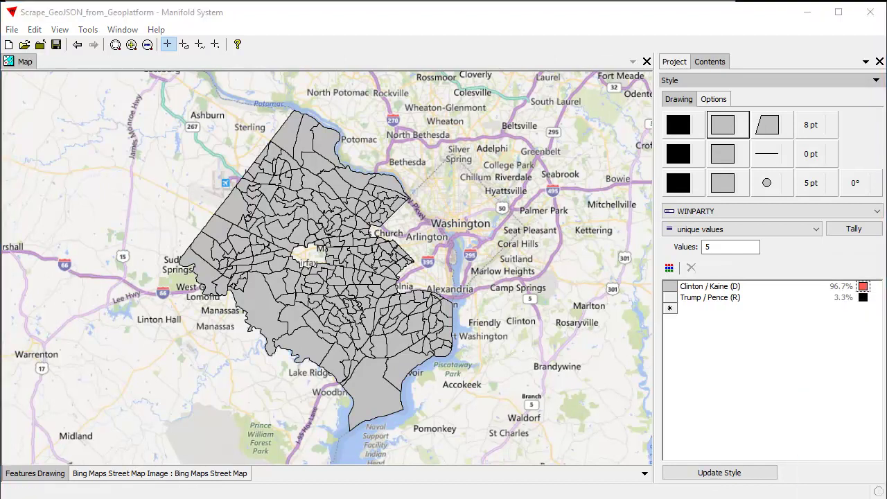
pyautogui.click(863, 299)
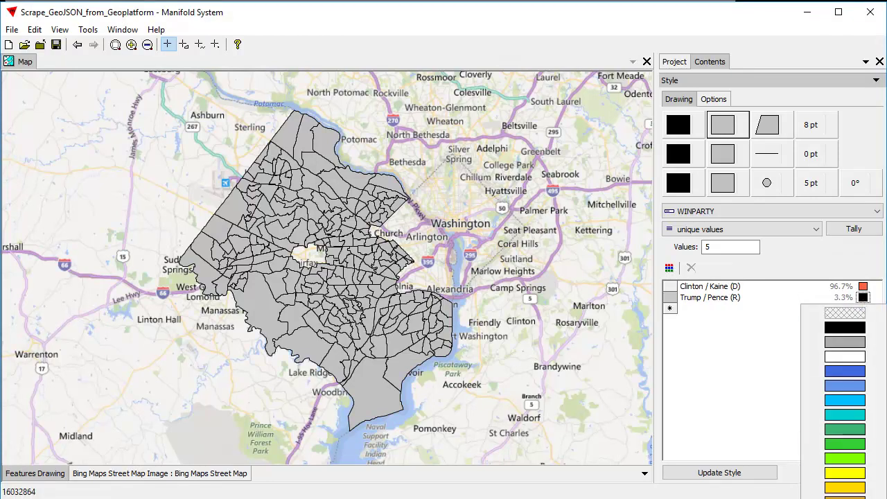
pyautogui.click(845, 494)
pyautogui.click(756, 477)
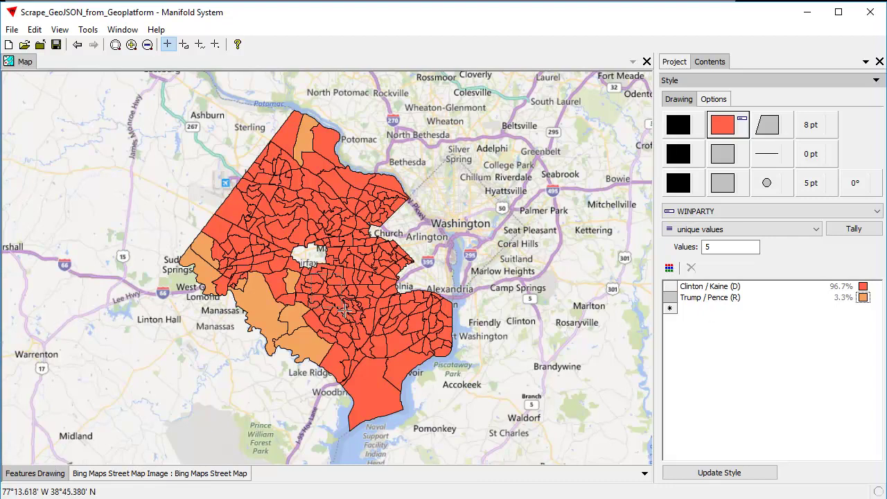
pyautogui.scroll(5, 328, 293)
pyautogui.scroll(-4, 301, 238)
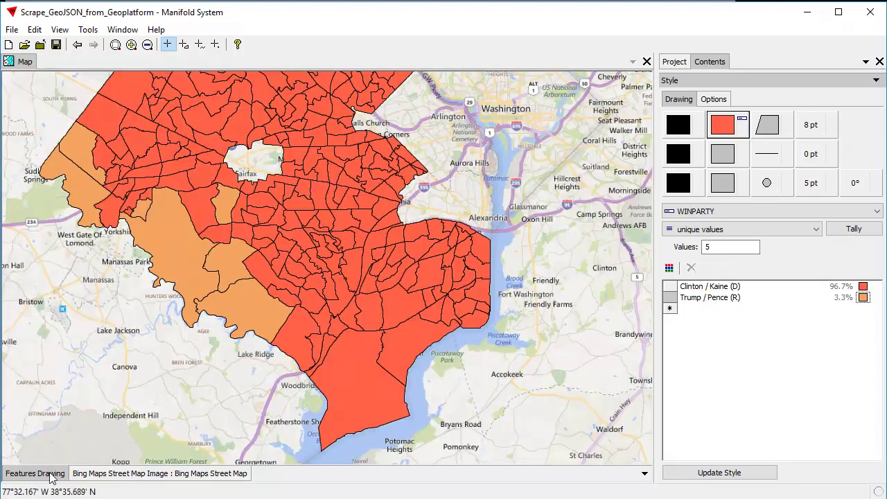
# - Export the Features Drawing to the scrape geoplatform folder as an SHP file named fairfax_results
pyautogui.click(682, 63)
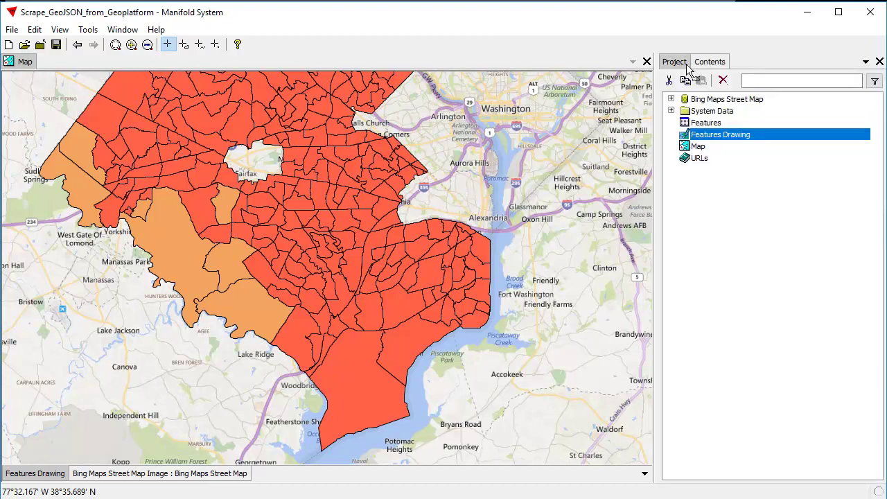
pyautogui.rightClick(731, 141)
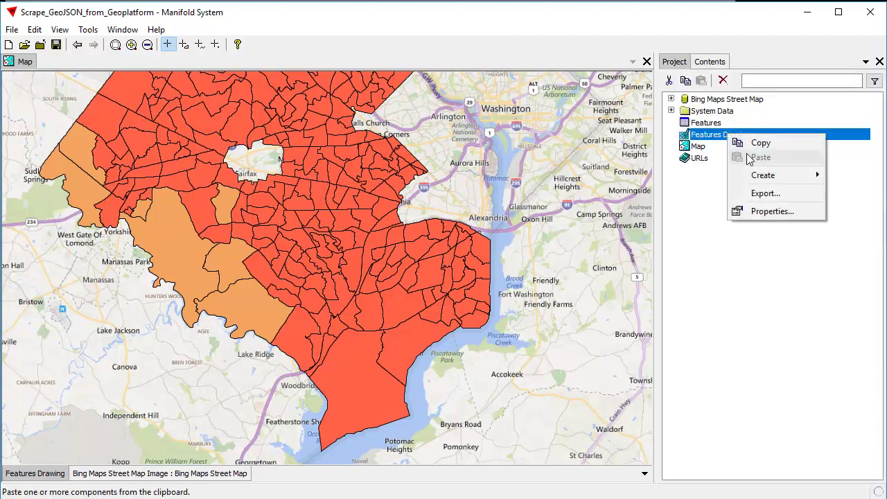
pyautogui.click(768, 194)
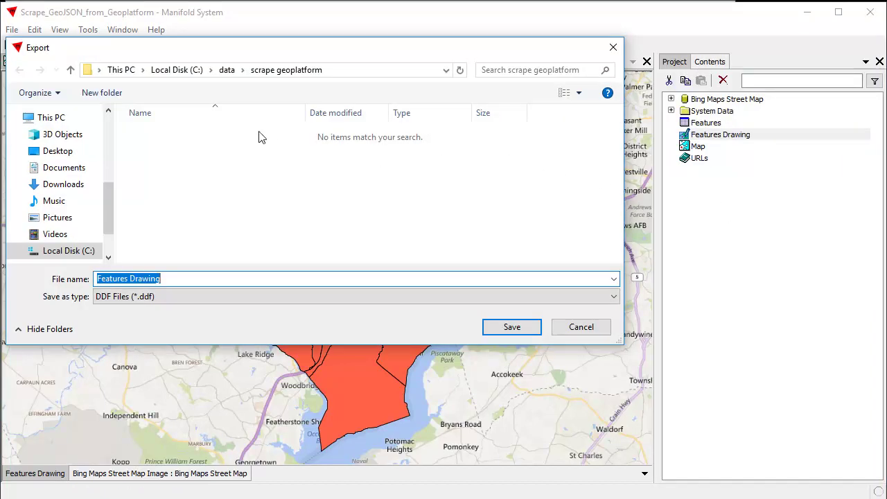
pyautogui.click(230, 299)
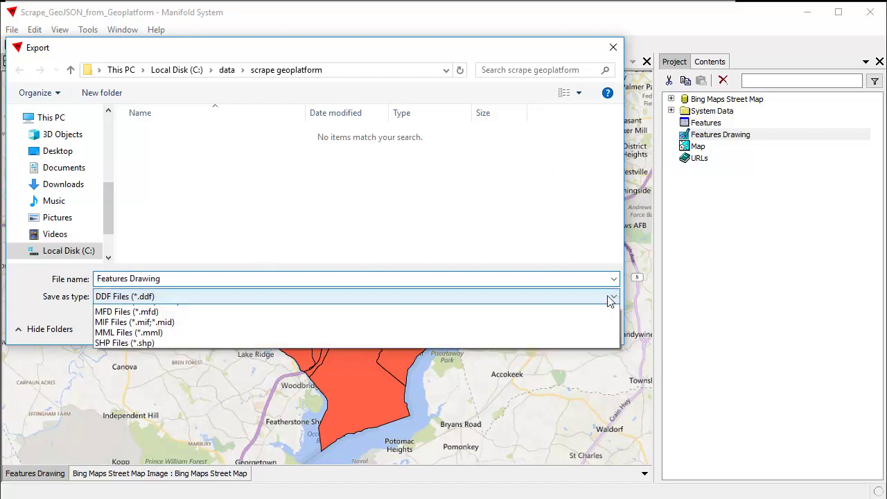
pyautogui.click(175, 414)
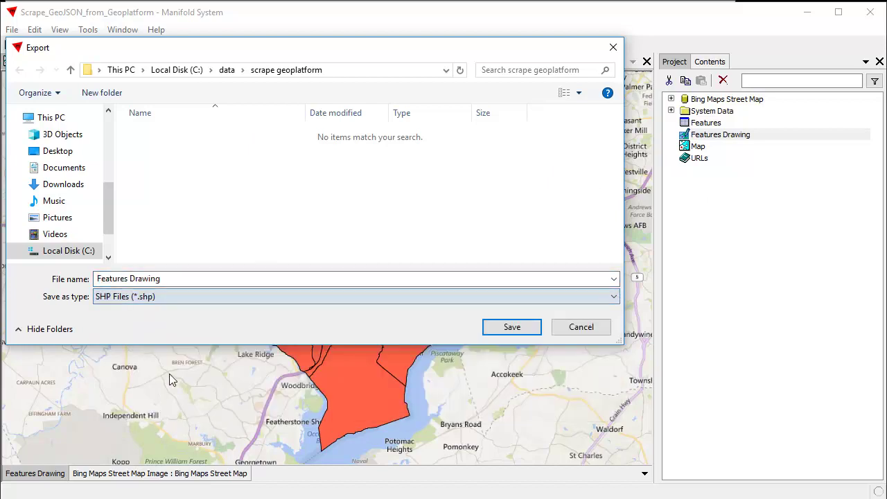
pyautogui.click(178, 278)
pyautogui.write('fairfax_results')
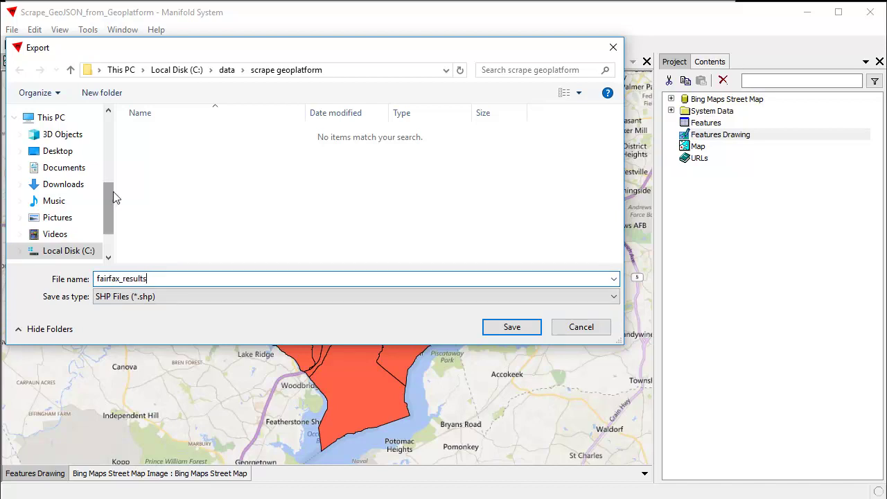
pyautogui.click(511, 328)
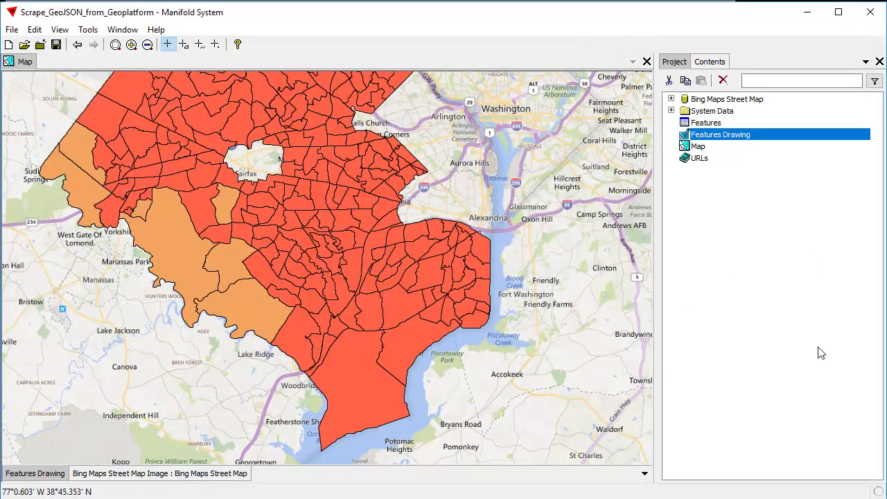
# - Hide the Features Drawing layer in the map and import fairfax_results.shp from the scrape geoplatform folder into the project
pyautogui.keyDown('shift'); pyautogui.click(34, 475); pyautogui.keyUp('shift')
pyautogui.click(714, 224)
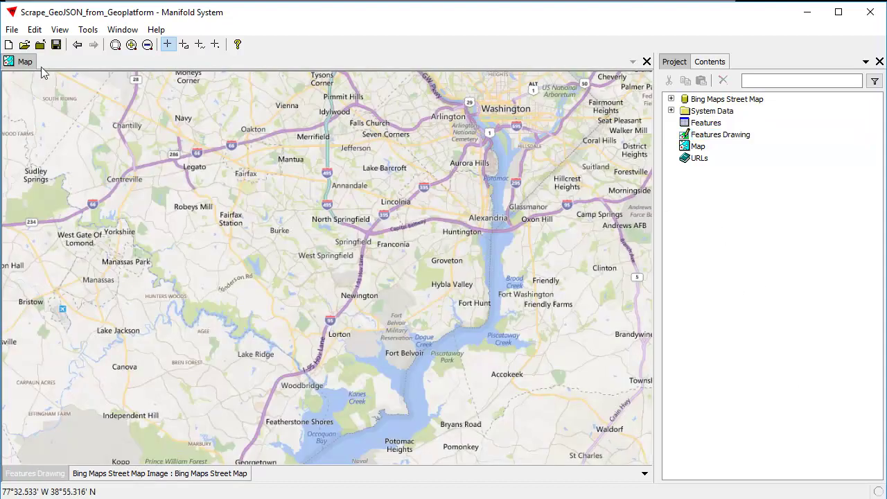
pyautogui.click(12, 30)
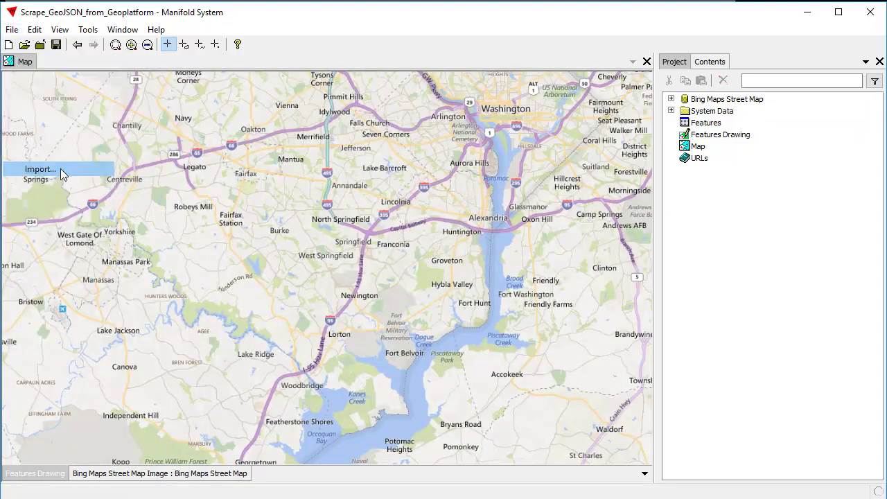
pyautogui.click(40, 170)
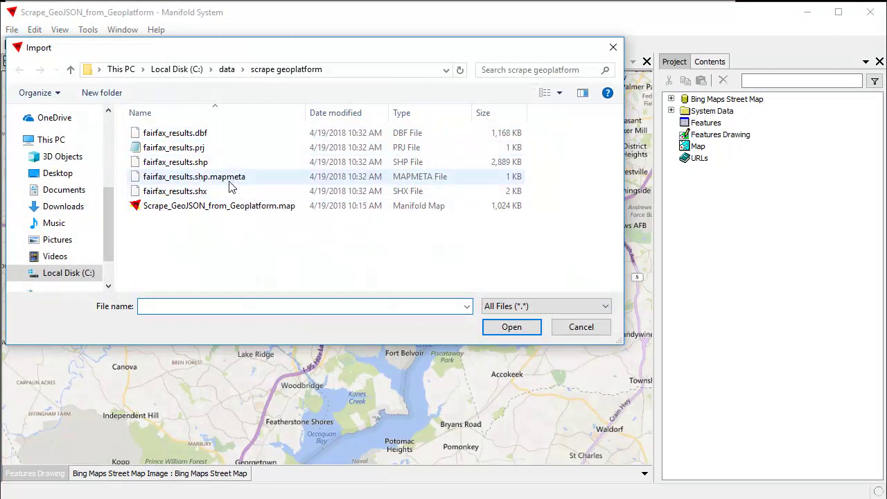
pyautogui.click(257, 164)
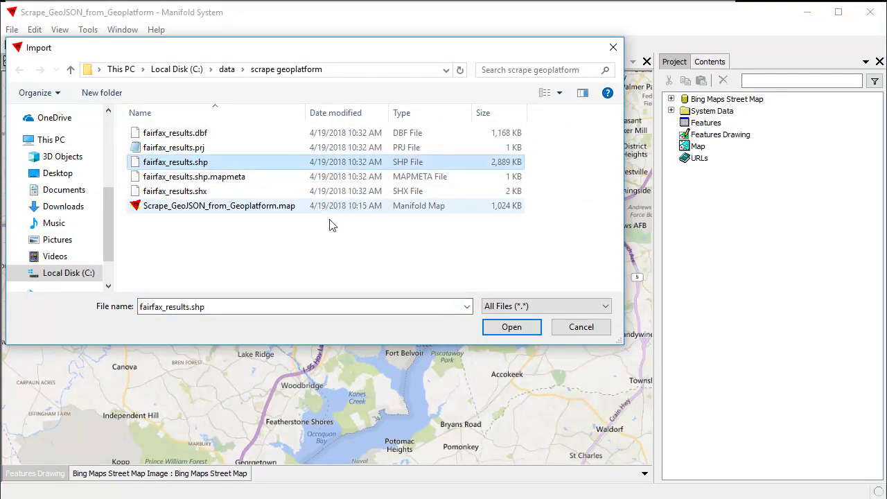
pyautogui.click(523, 332)
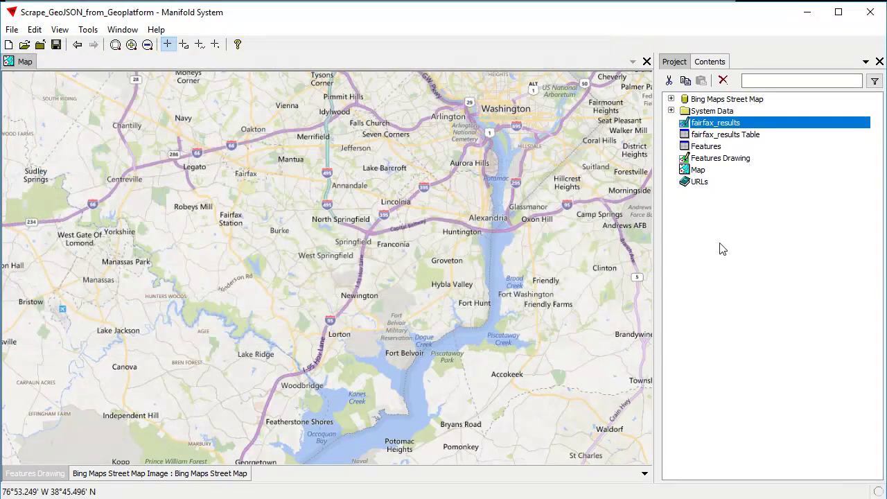
# - View the imported fairfax_results drawing on its own, close it, and add it to the map as a layer
pyautogui.doubleClick(746, 123)
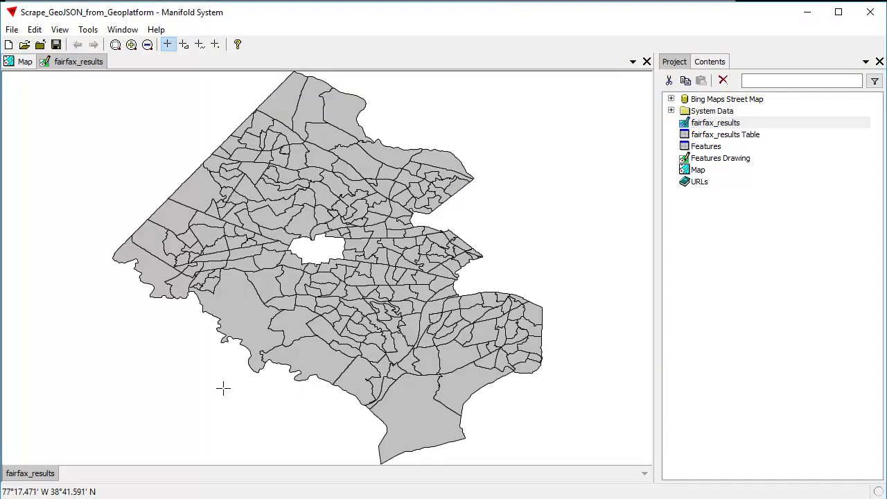
pyautogui.click(647, 61)
pyautogui.moveTo(728, 125); pyautogui.dragTo(203, 294)
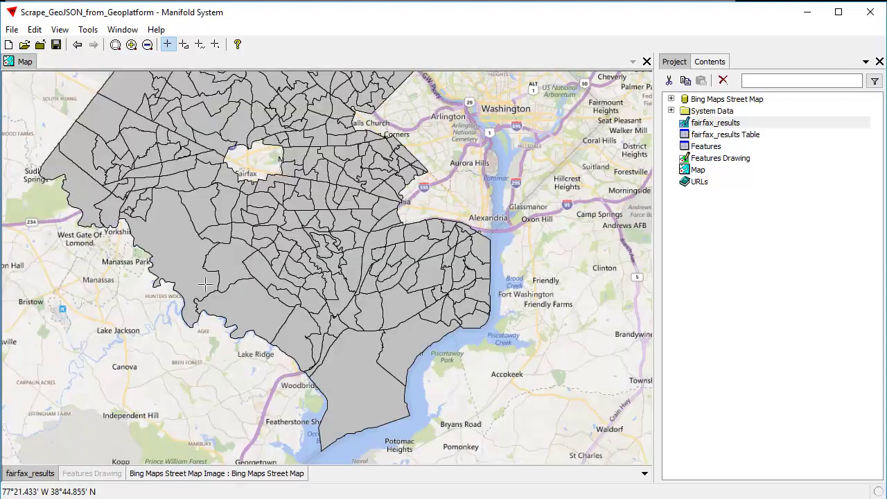
pyautogui.scroll(-1, 222, 163)
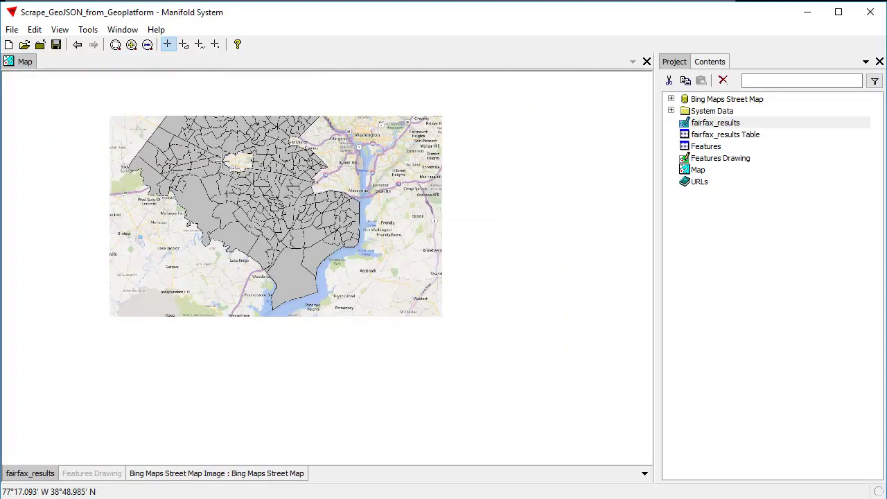
pyautogui.moveTo(228, 165); pyautogui.dragTo(318, 331)
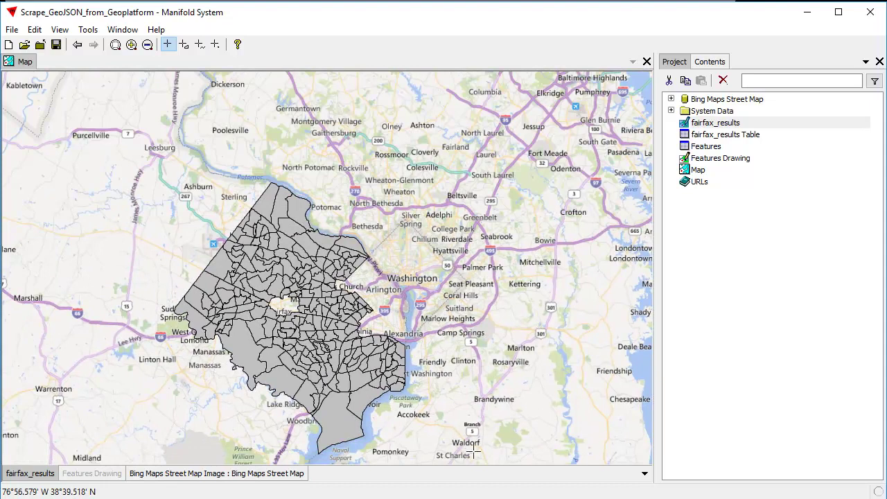
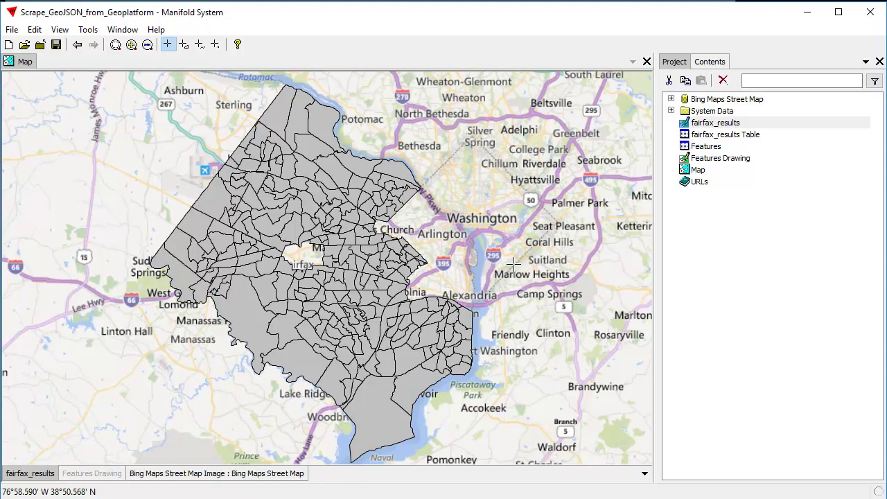
# - Examine the precinct attributes in the Features table and close the table
pyautogui.doubleClick(711, 148)
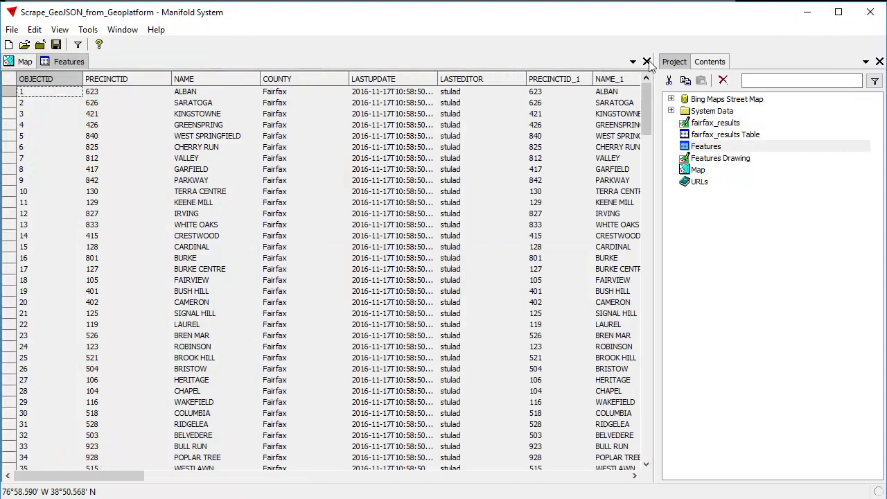
pyautogui.click(646, 63)
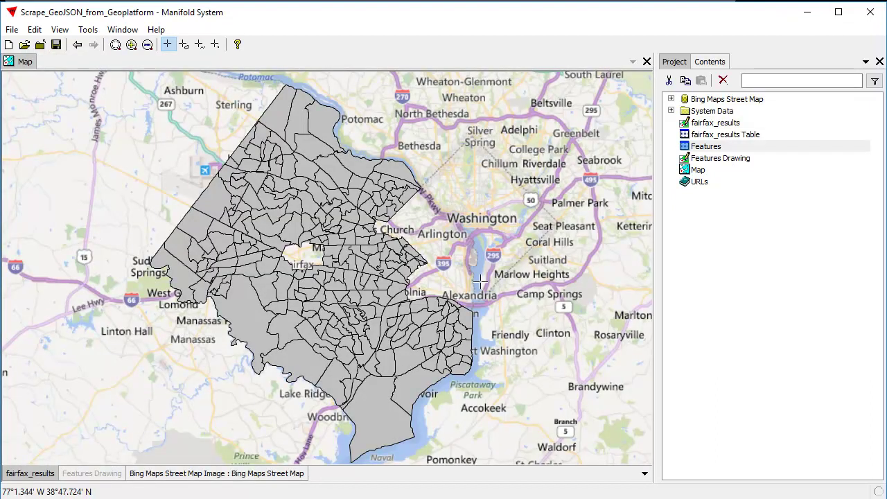